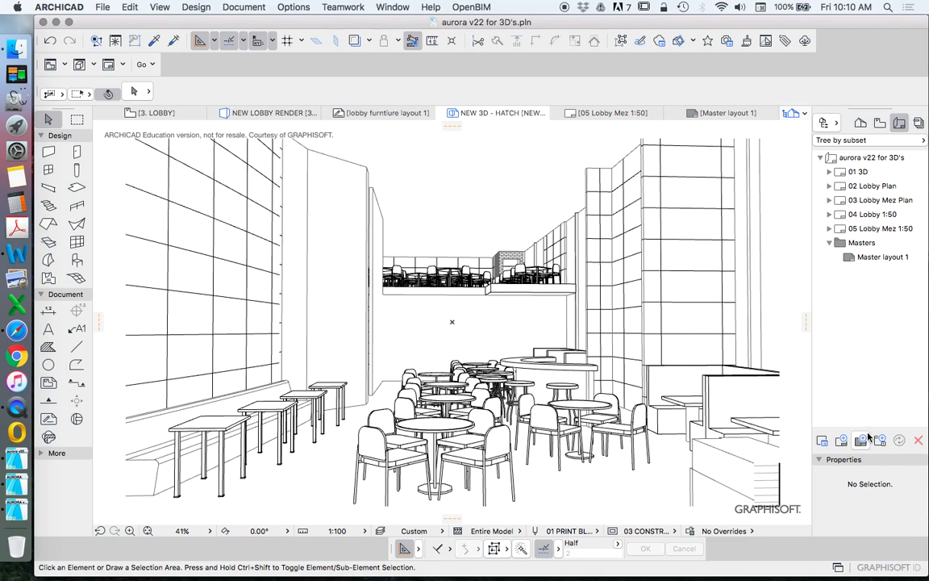
Step: Create a new subset in the Layout Book and drag it to the top as 01 Subset
{"action": "right_click", "coordinate": [855, 162]}
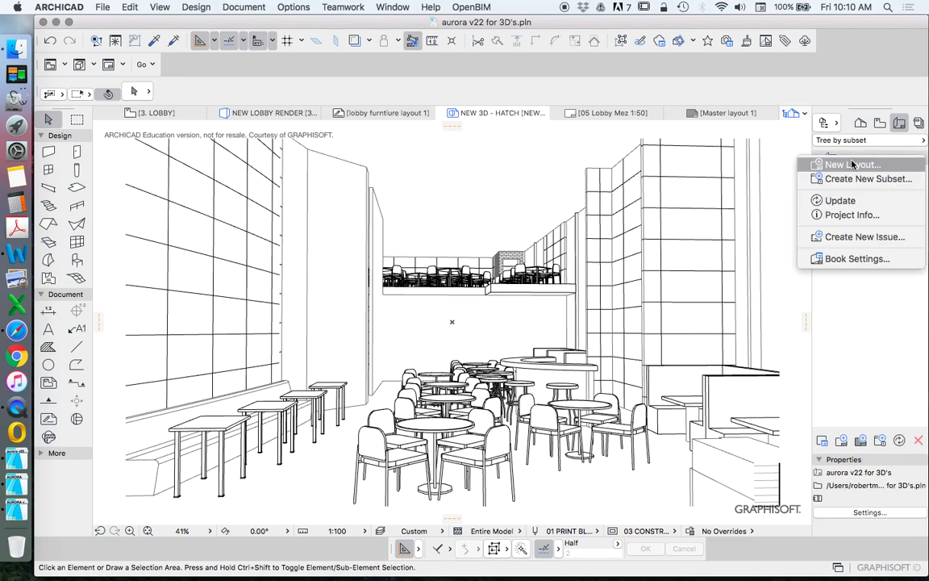
{"action": "left_click", "coordinate": [869, 178]}
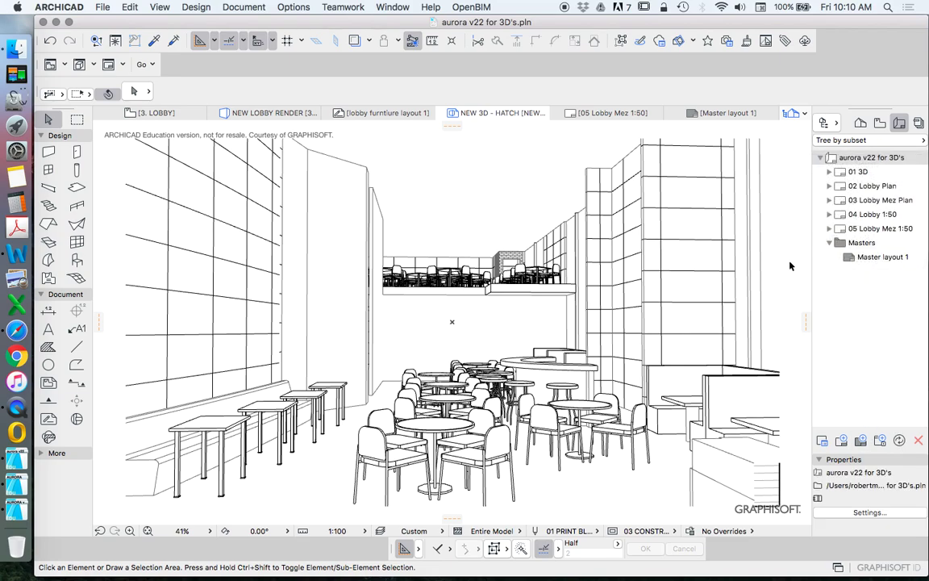
{"action": "left_click", "coordinate": [597, 395]}
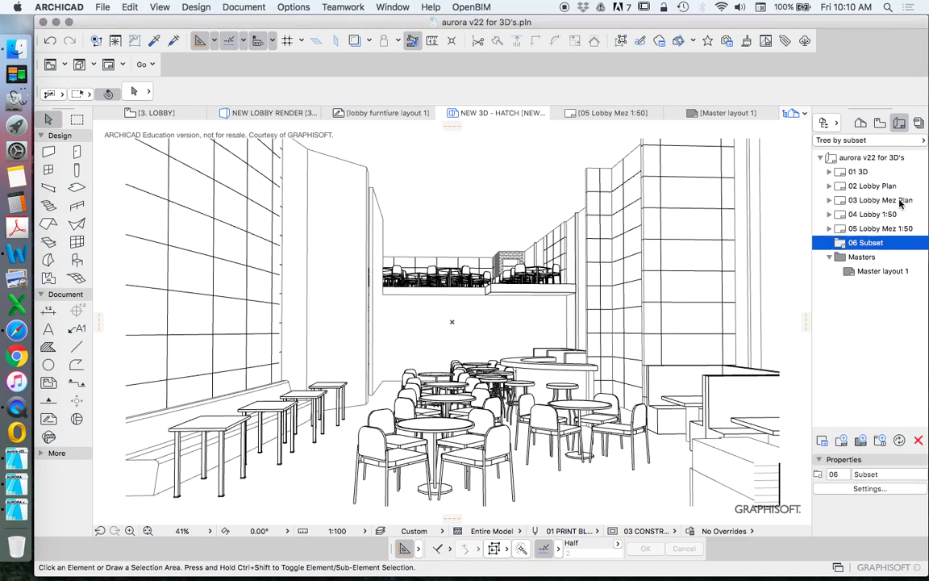
{"action": "left_click_drag", "start_coordinate": [865, 234], "coordinate": [855, 166]}
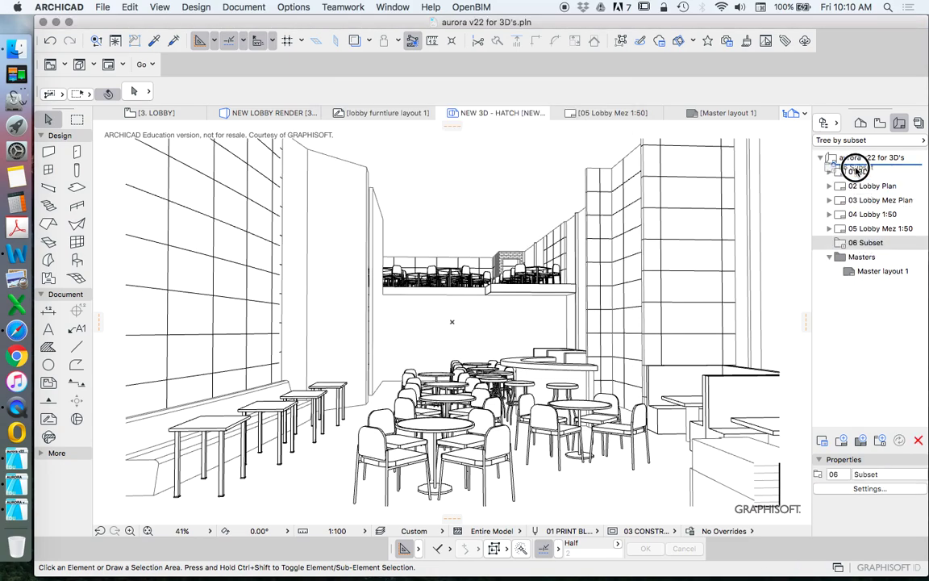
Step: Create layout 01.1 named 3D - BASE inside 01 Subset
{"action": "right_click", "coordinate": [859, 172]}
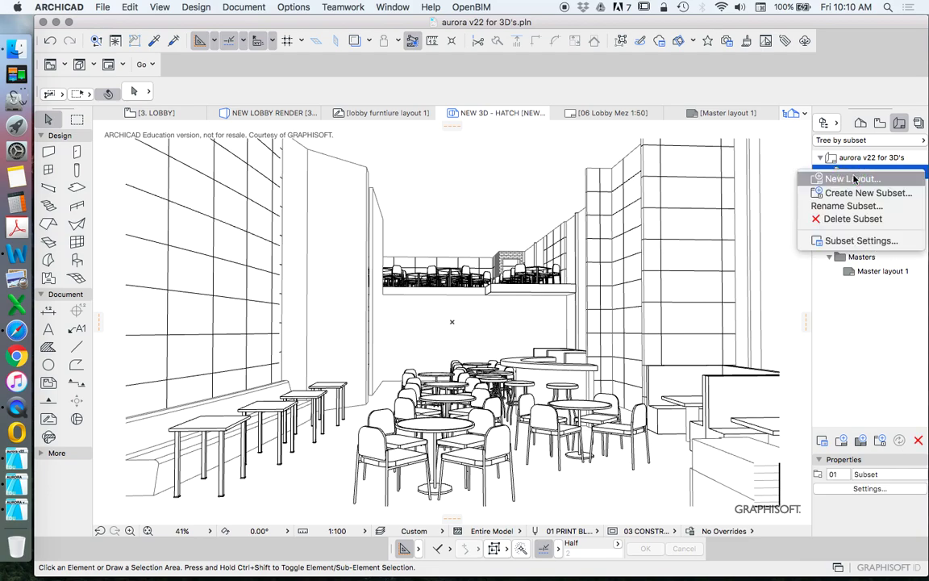
{"action": "left_click", "coordinate": [838, 181]}
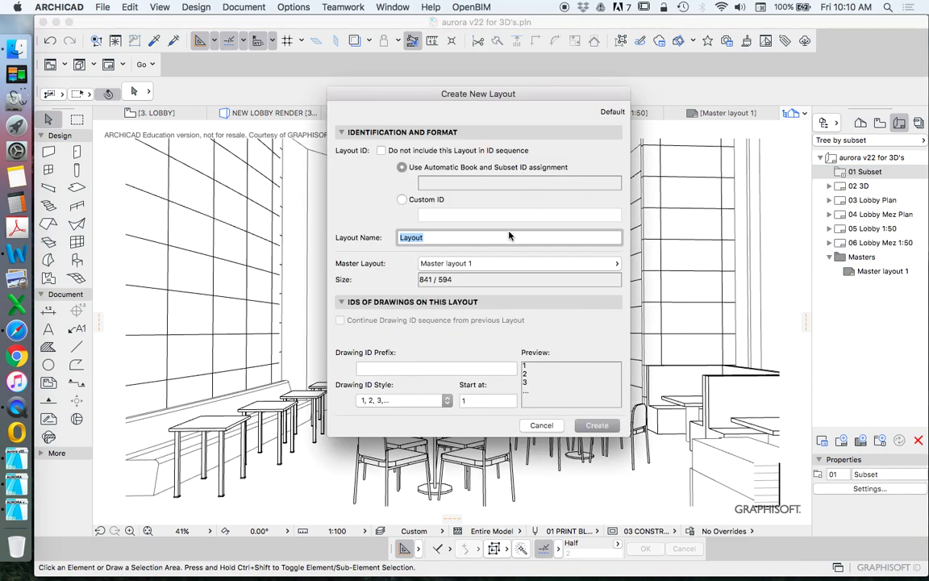
{"action": "type", "text": "3D - BASE"}
{"action": "key", "text": "Return"}
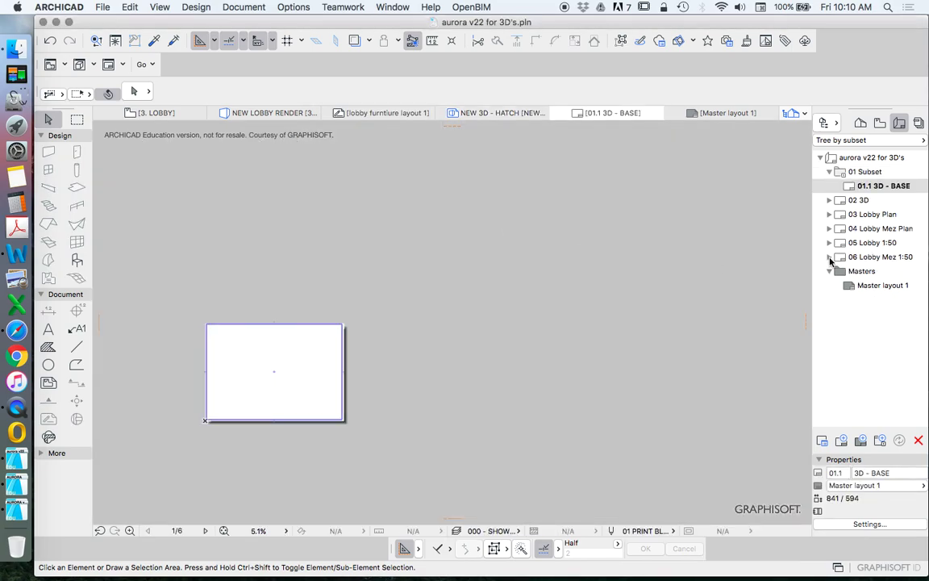
Step: Add four more default-named layouts, 01.2 to 01.5 Layout, to the subset
{"action": "right_click", "coordinate": [874, 188]}
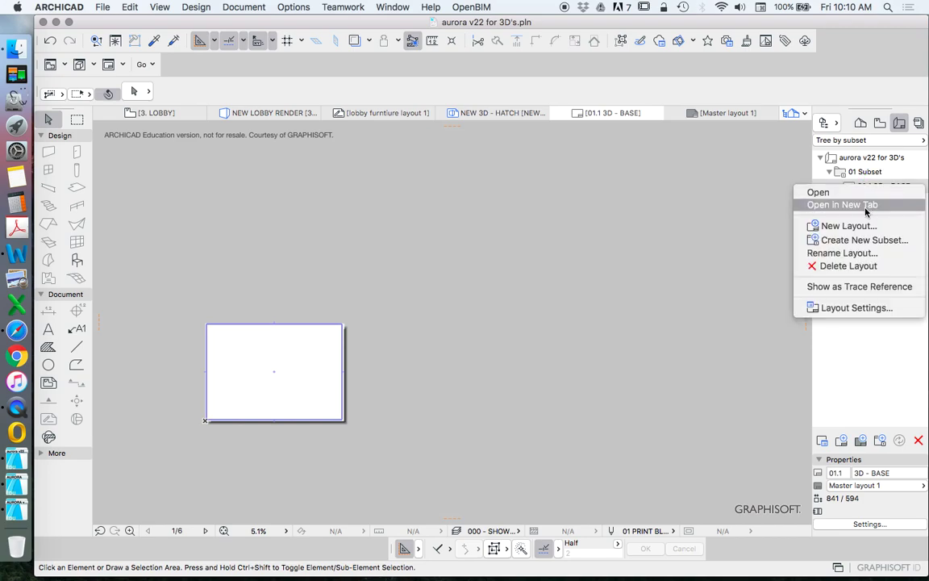
{"action": "left_click", "coordinate": [798, 225]}
{"action": "left_click", "coordinate": [588, 421]}
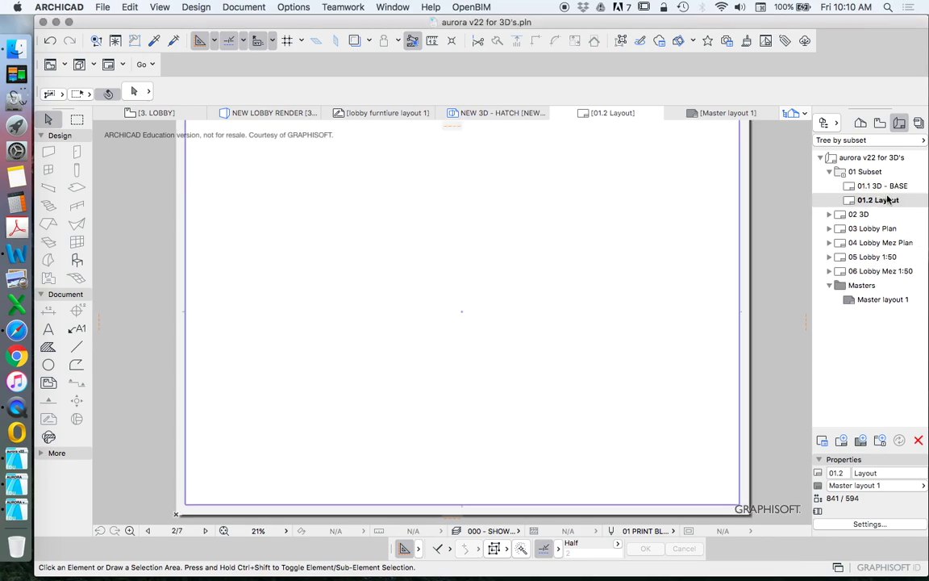
{"action": "right_click", "coordinate": [876, 200]}
{"action": "left_click", "coordinate": [848, 246]}
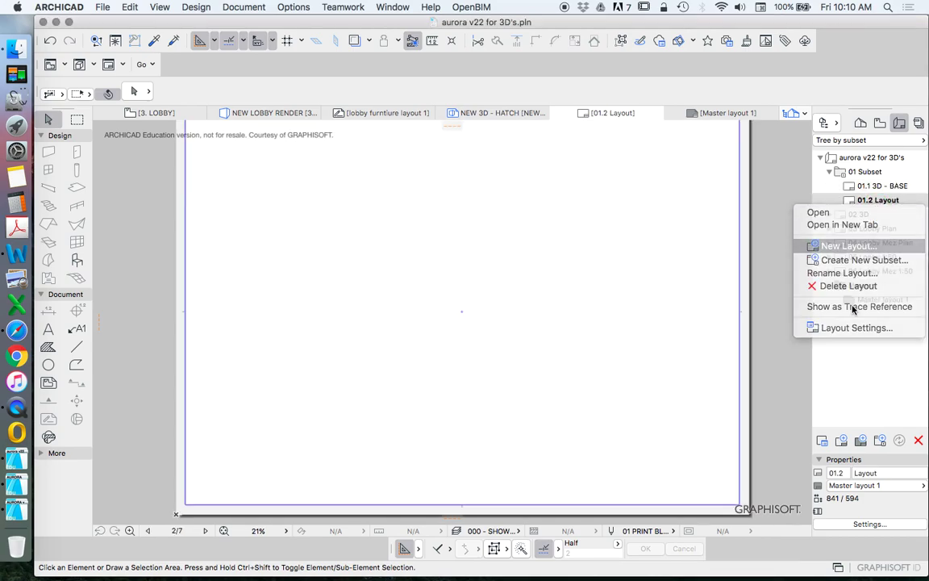
{"action": "left_click", "coordinate": [595, 423]}
{"action": "right_click", "coordinate": [841, 191]}
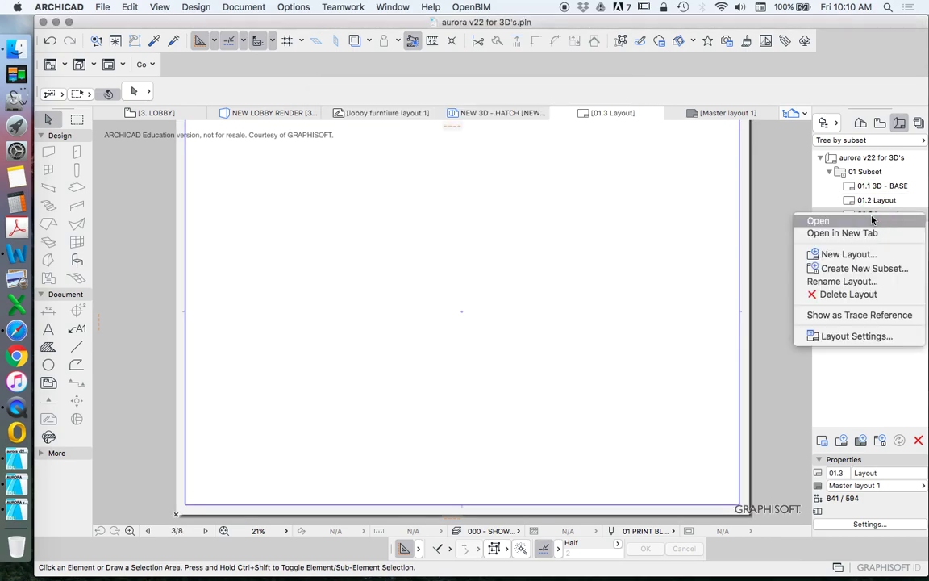
{"action": "left_click", "coordinate": [864, 251]}
{"action": "left_click", "coordinate": [597, 425]}
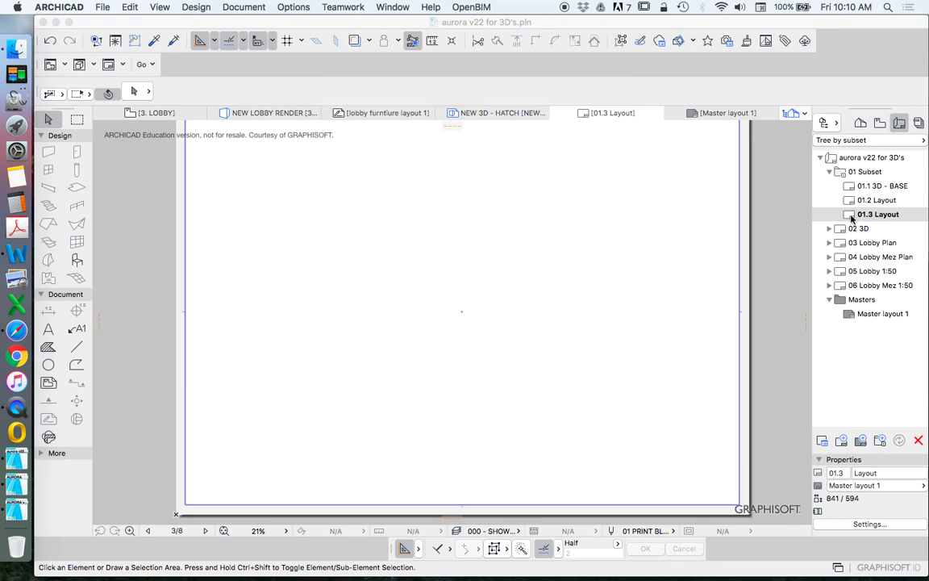
{"action": "right_click", "coordinate": [878, 228]}
{"action": "left_click", "coordinate": [846, 269]}
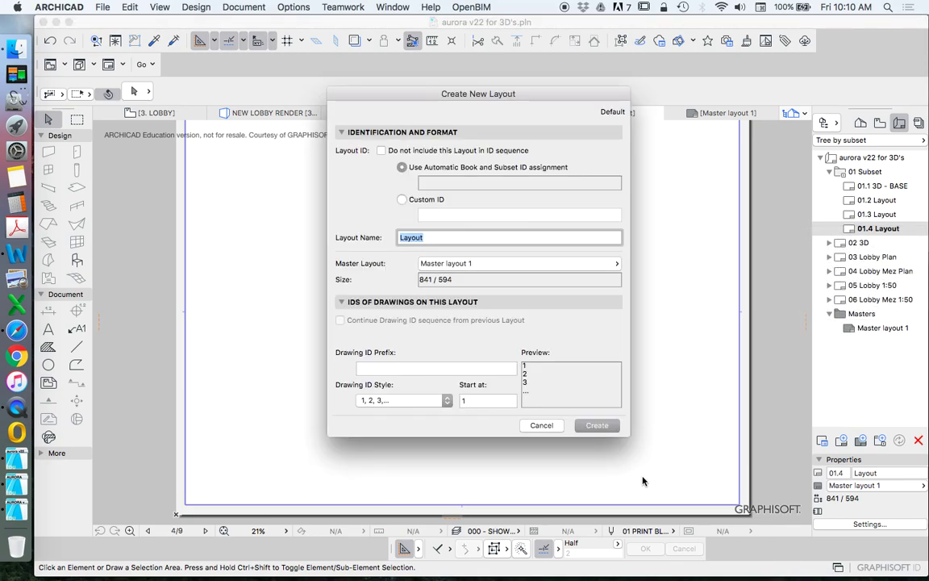
{"action": "left_click", "coordinate": [601, 425]}
{"action": "right_click", "coordinate": [875, 200]}
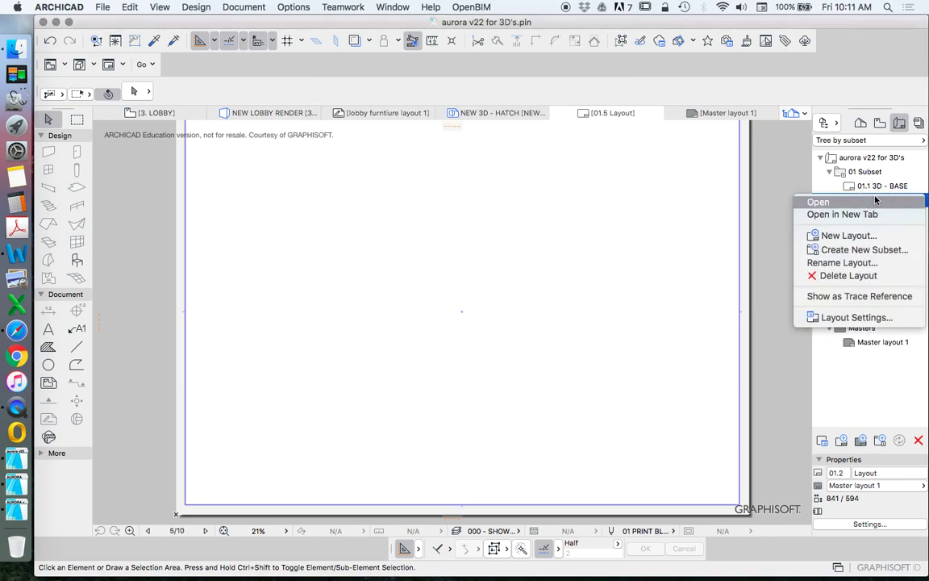
Step: Rename layouts 01.2 and 01.3 to 3D - HATCH and 3D - SHADOW
{"action": "left_click", "coordinate": [791, 261]}
{"action": "double_click", "coordinate": [394, 240]}
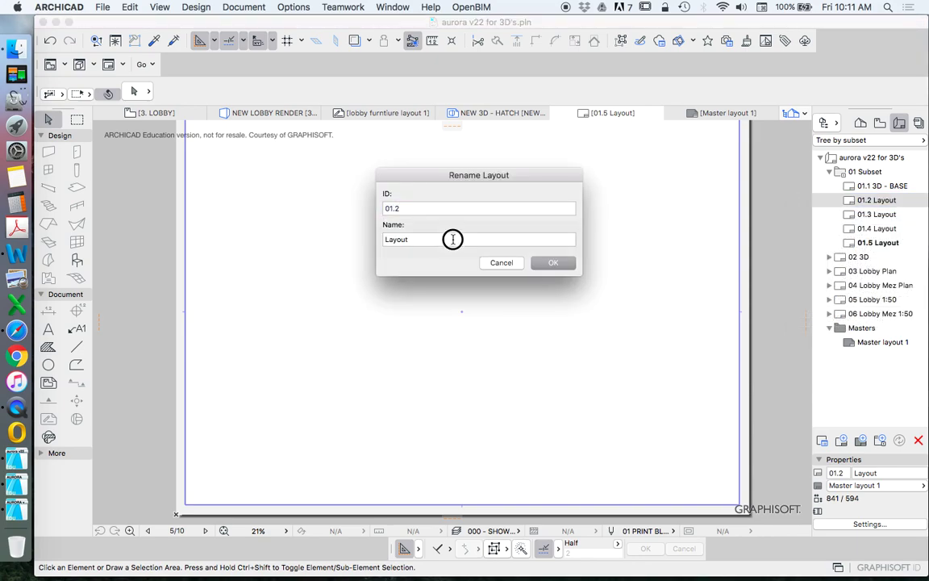
{"action": "type", "text": "3D -"}
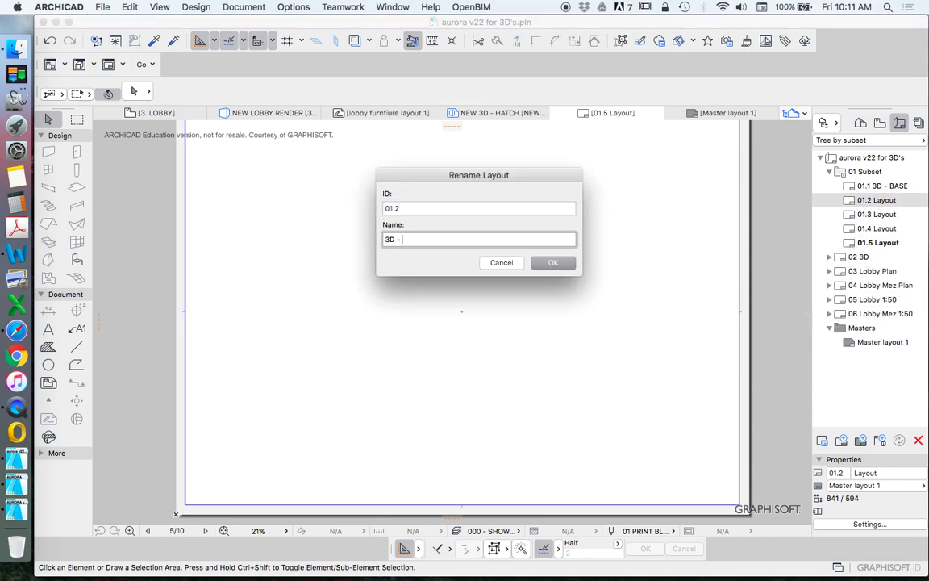
{"action": "type", "text": " HATCH"}
{"action": "key", "text": "Return"}
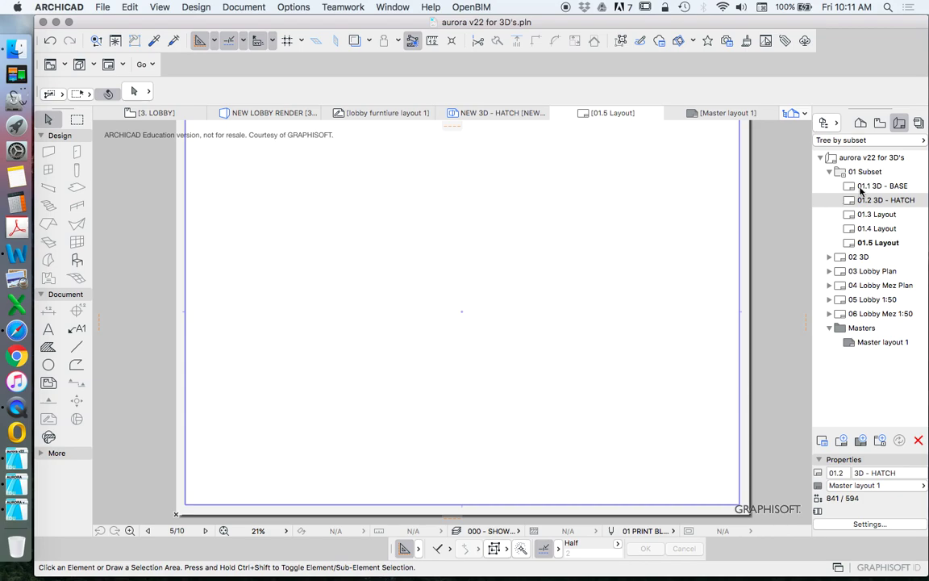
{"action": "right_click", "coordinate": [875, 214]}
{"action": "left_click", "coordinate": [842, 277]}
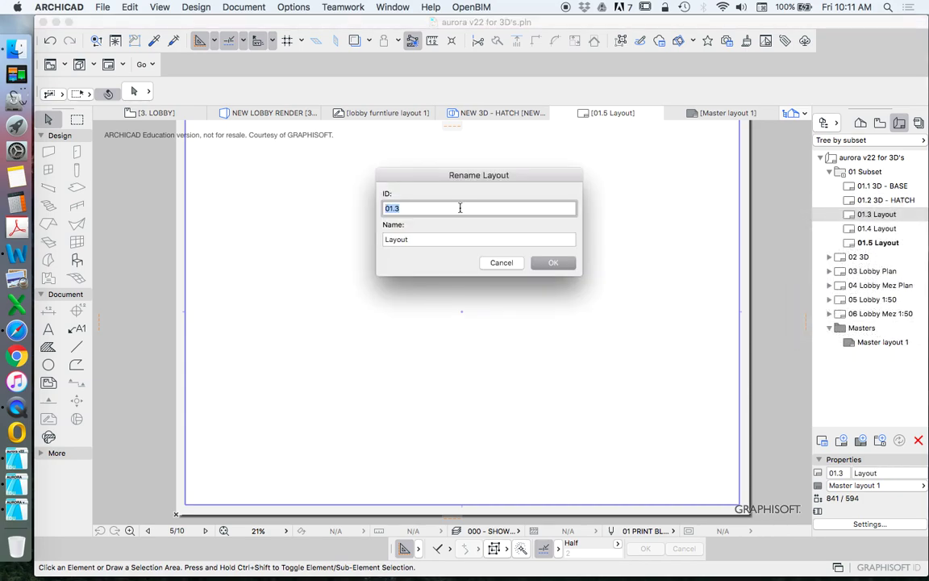
{"action": "double_click", "coordinate": [402, 240]}
{"action": "type", "text": "3D - SHADOW"}
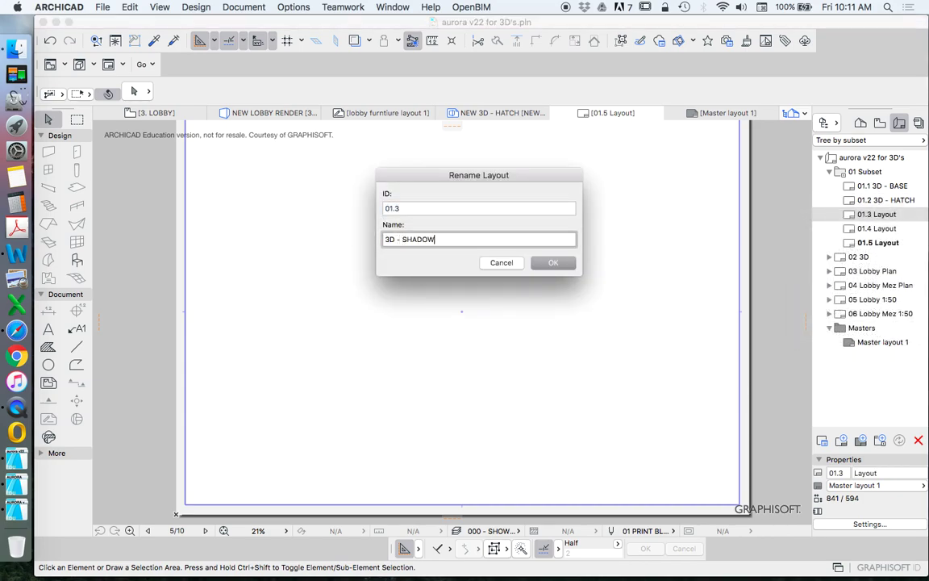
{"action": "key", "text": "Return"}
Step: Rename layouts 01.4 and 01.5 to 3D - PEOPLE and 3D - COLOUR
{"action": "right_click", "coordinate": [812, 230]}
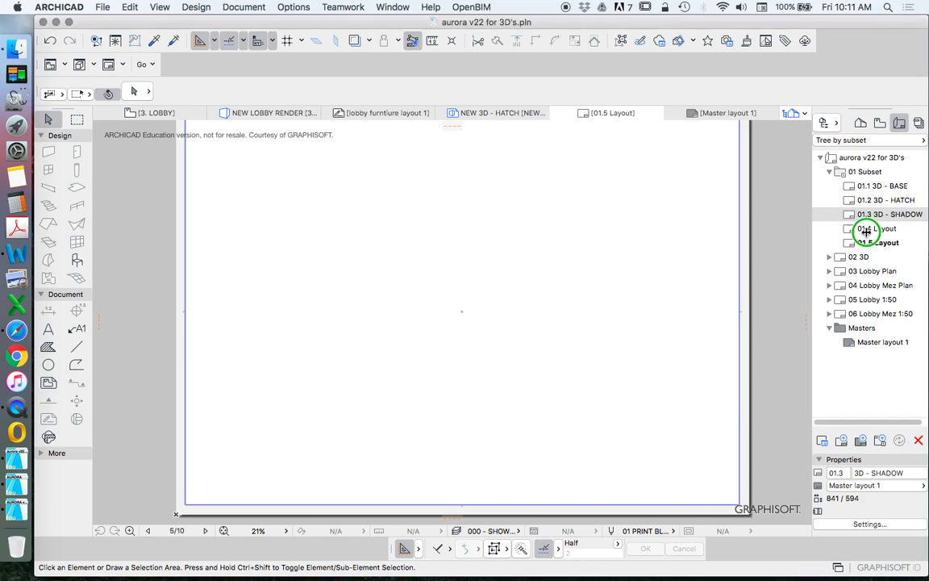
{"action": "left_click", "coordinate": [821, 299]}
{"action": "key", "text": "Tab"}
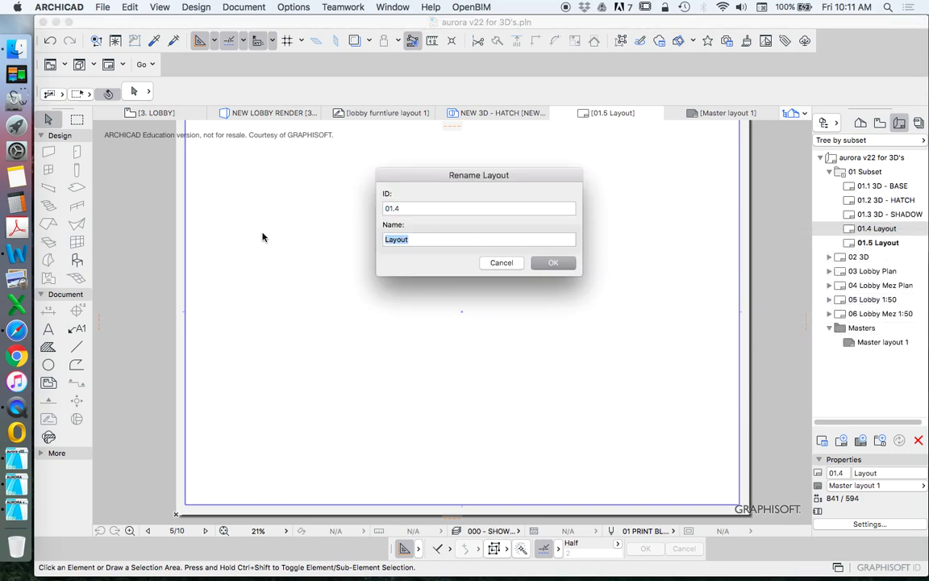
{"action": "type", "text": "3D - PEOP"}
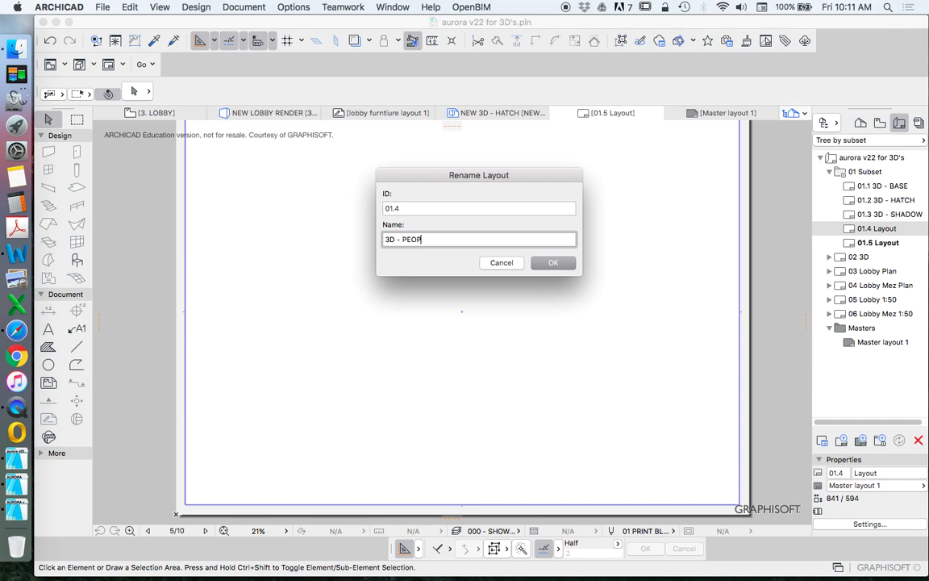
{"action": "type", "text": "LE"}
{"action": "key", "text": "Return"}
{"action": "right_click", "coordinate": [794, 241]}
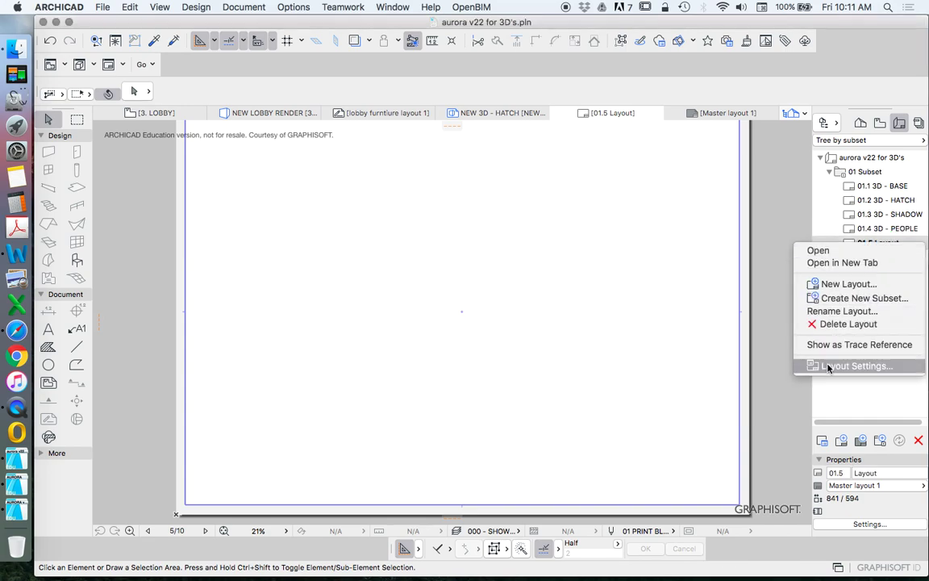
{"action": "left_click", "coordinate": [842, 311]}
{"action": "key", "text": "Tab"}
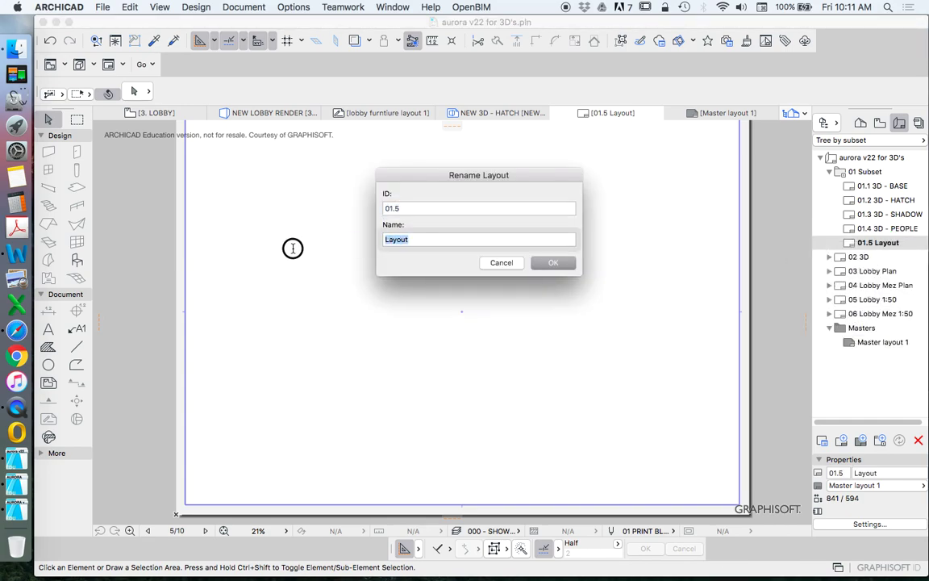
{"action": "type", "text": "3D 0"}
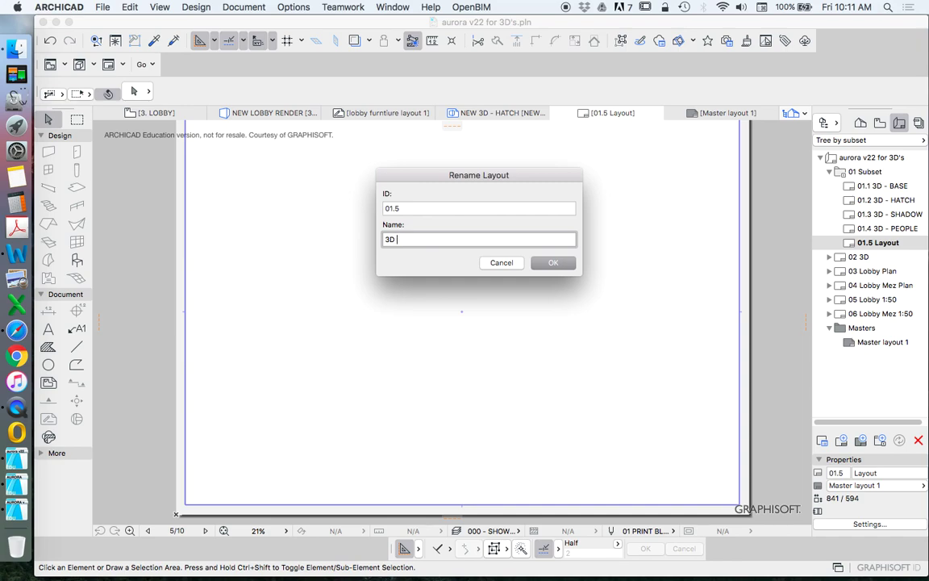
{"action": "key", "text": "Return"}
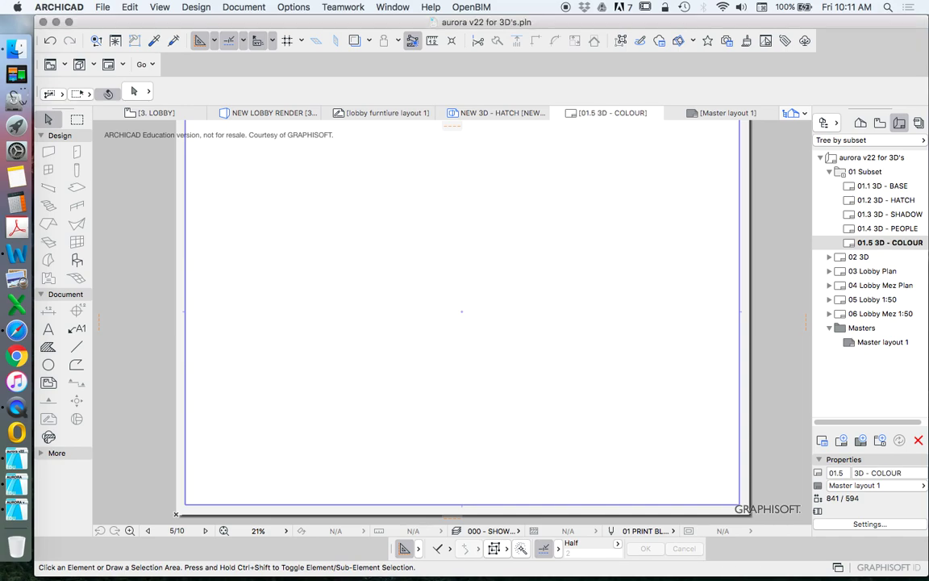
Step: Place the NEW 3D - BASE view as a drawing on the 01.1 3D - BASE layout
{"action": "double_click", "coordinate": [865, 189]}
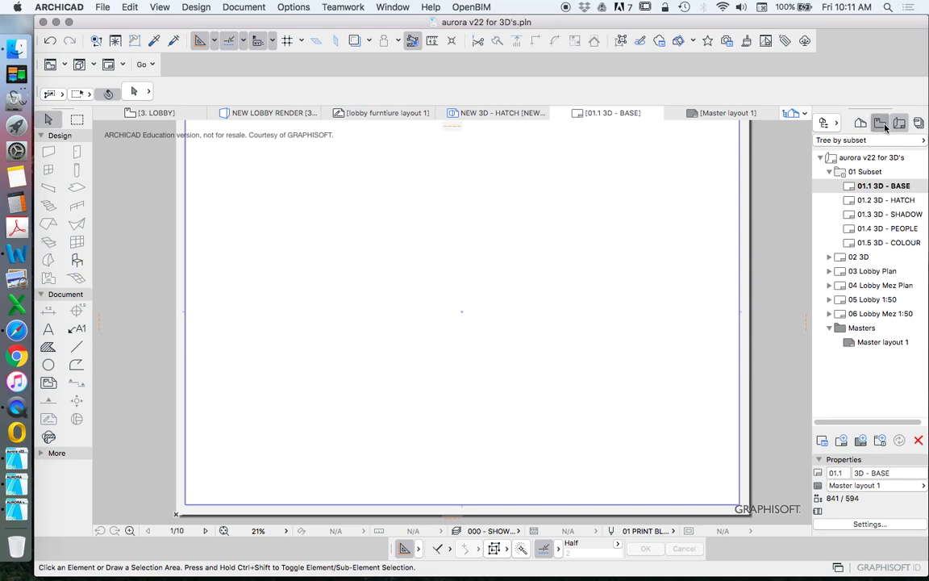
{"action": "left_click", "coordinate": [880, 122]}
{"action": "left_click", "coordinate": [856, 242]}
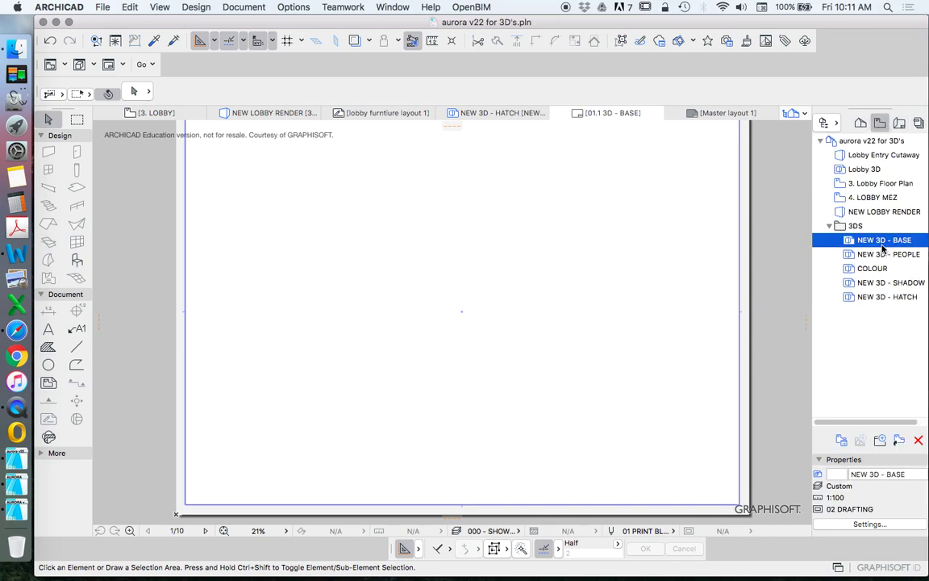
{"action": "mouse_move", "coordinate": [862, 246]}
{"action": "left_mouse_down"}
{"action": "mouse_move", "coordinate": [589, 342]}
{"action": "mouse_move", "coordinate": [682, 400]}
{"action": "left_mouse_up"}
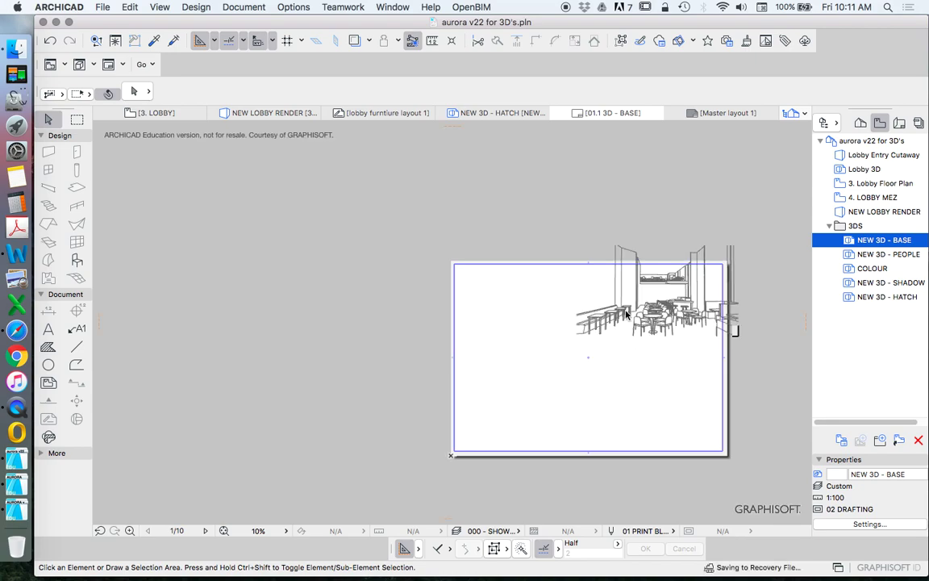
Step: Move the lobby drawing to the centre of the sheet
{"action": "left_click", "coordinate": [595, 296]}
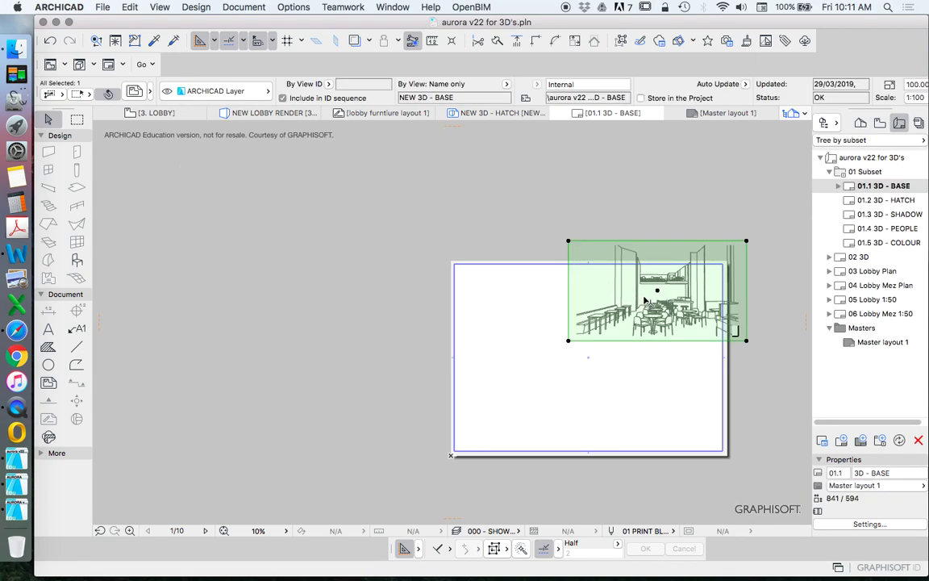
{"action": "left_click", "coordinate": [588, 355]}
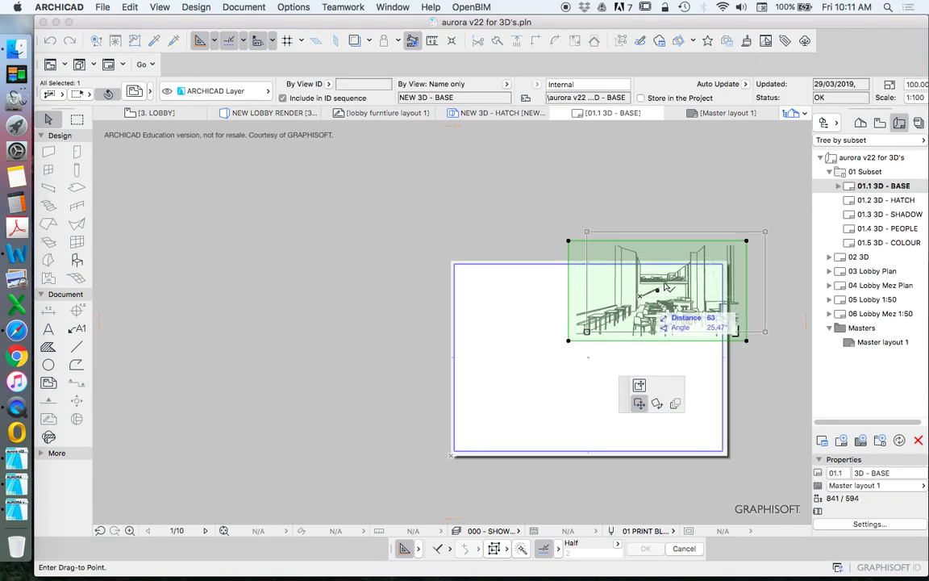
{"action": "left_click", "coordinate": [574, 368]}
{"action": "scroll", "coordinate": [619, 428], "scroll_direction": "up", "scroll_amount": 3}
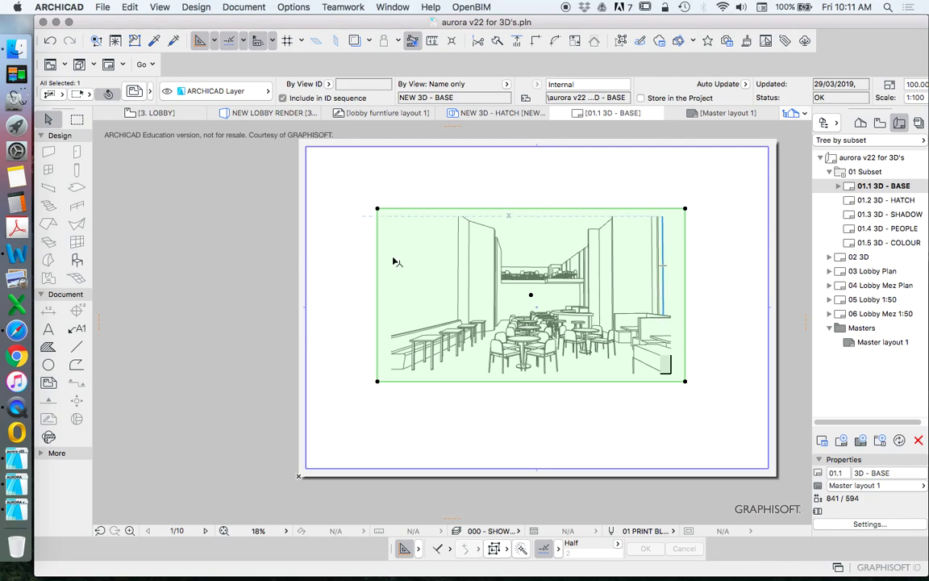
Step: Snap the drawing to the sheet's lower-left corner and enlarge it proportionally to full width
{"action": "right_click", "coordinate": [231, 248]}
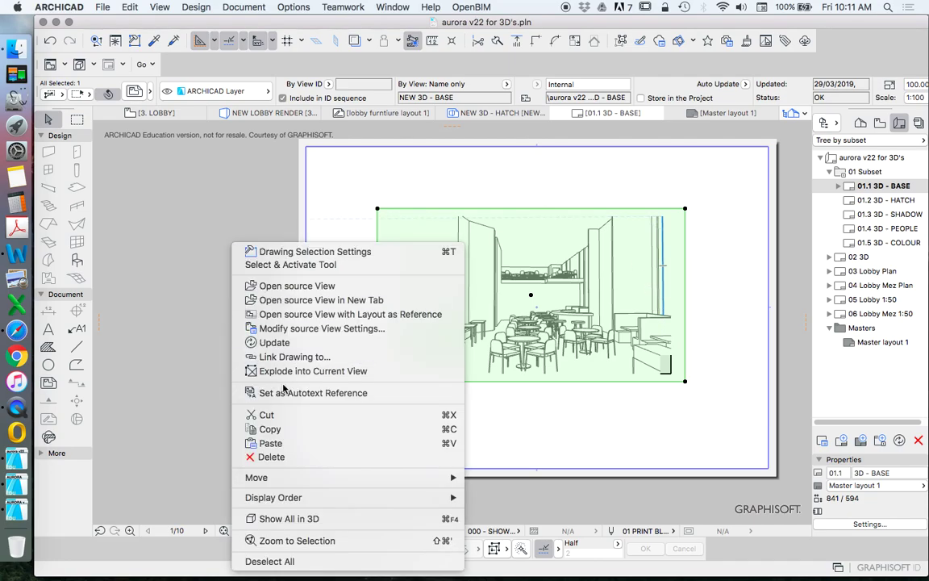
{"action": "mouse_move", "coordinate": [395, 476]}
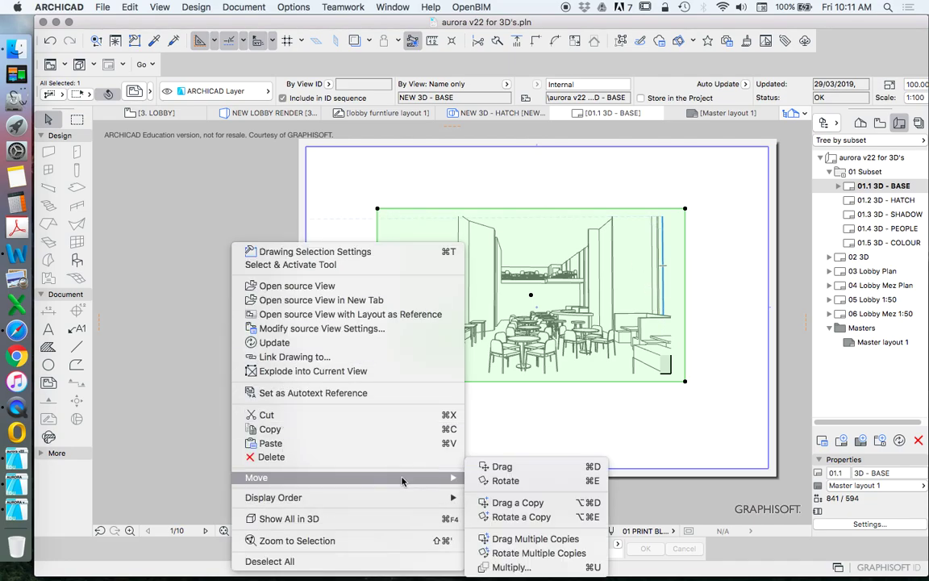
{"action": "left_click", "coordinate": [500, 478]}
{"action": "left_click", "coordinate": [378, 382]}
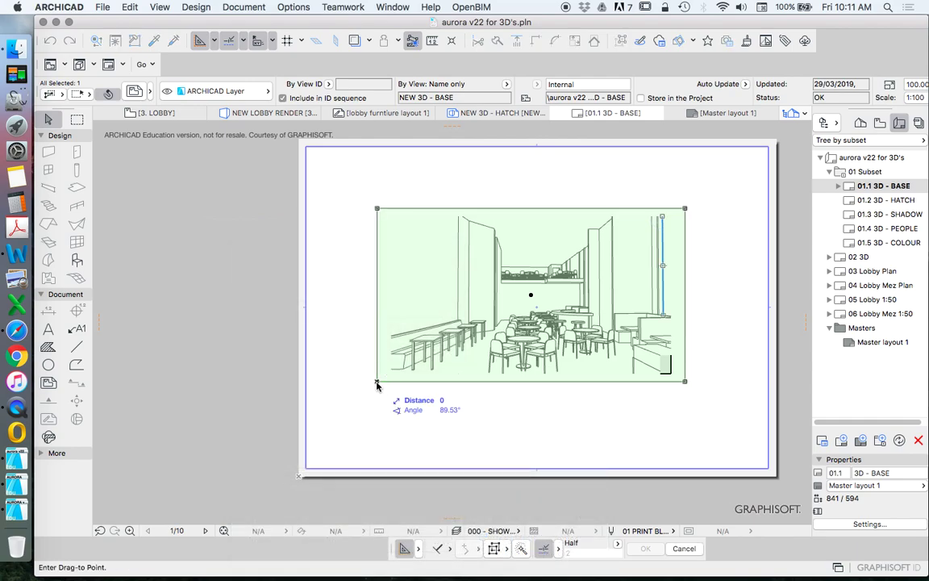
{"action": "left_click", "coordinate": [307, 467]}
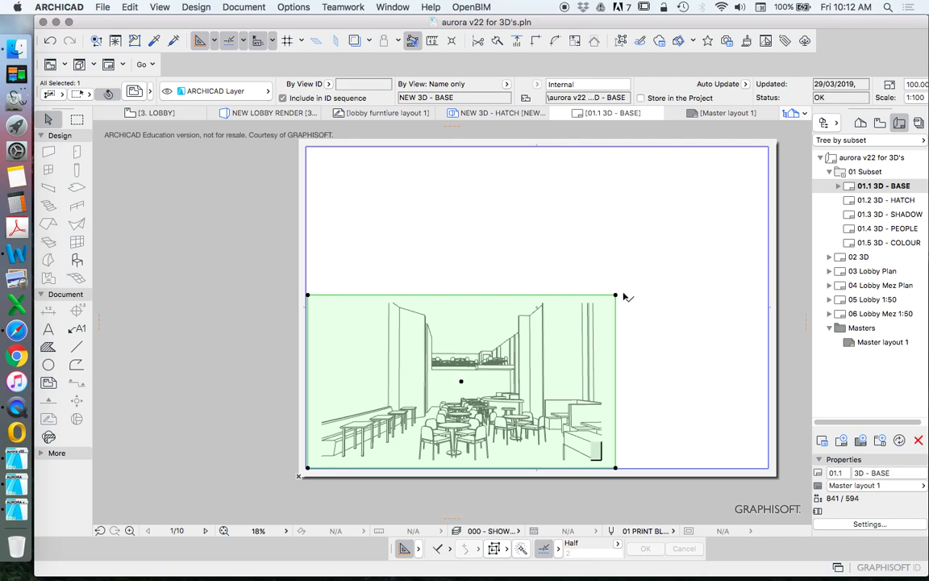
{"action": "left_click", "coordinate": [616, 296]}
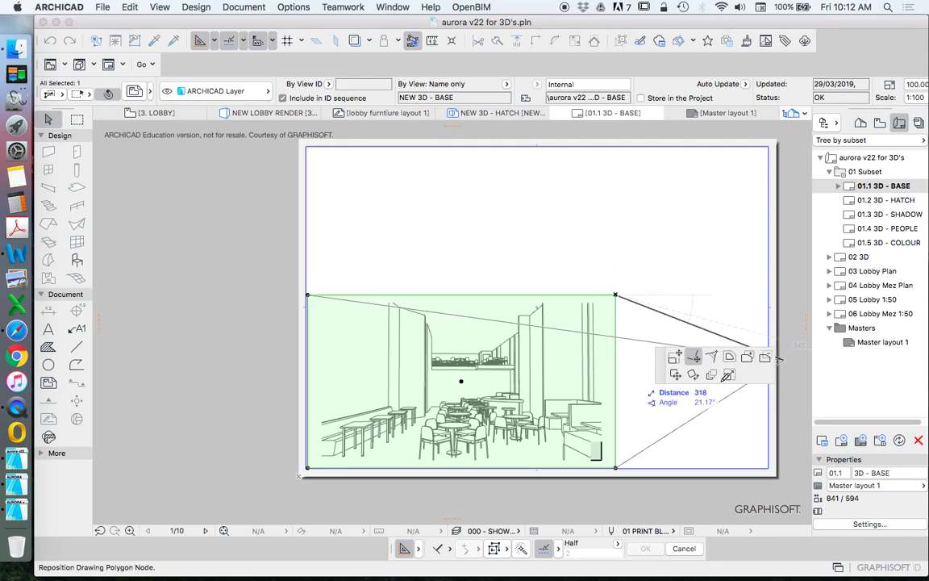
{"action": "left_click", "coordinate": [730, 376]}
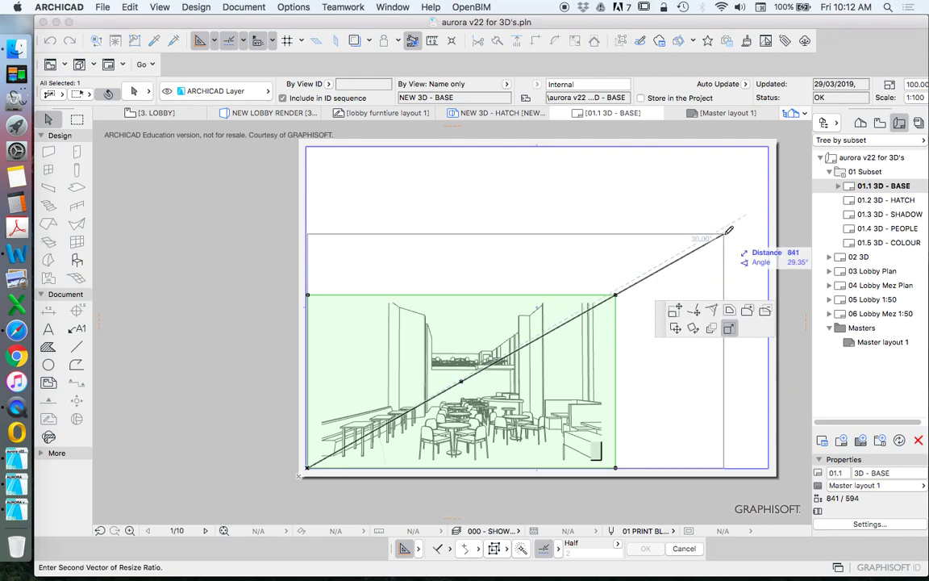
{"action": "left_click", "coordinate": [770, 207]}
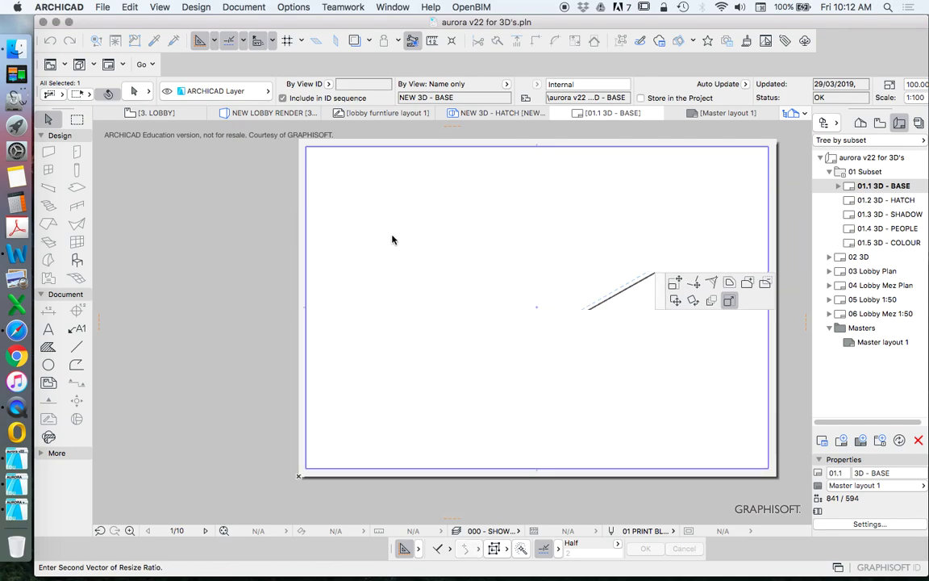
Step: Move the enlarged drawing up so it sits vertically centred on the sheet
{"action": "right_click", "coordinate": [205, 218]}
{"action": "mouse_move", "coordinate": [268, 459]}
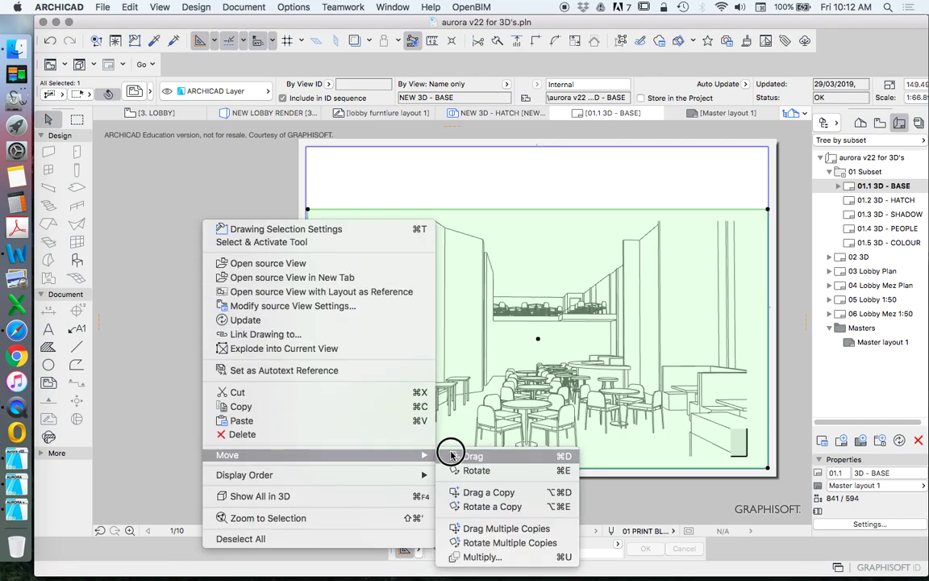
{"action": "left_click", "coordinate": [452, 455]}
{"action": "left_click", "coordinate": [479, 358]}
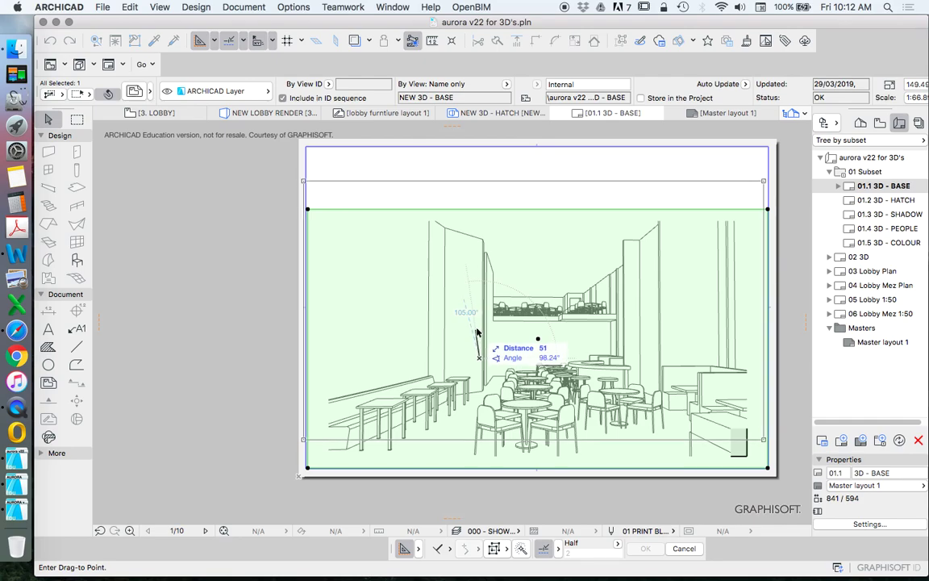
{"action": "left_click", "coordinate": [436, 326]}
{"action": "left_click", "coordinate": [136, 91]}
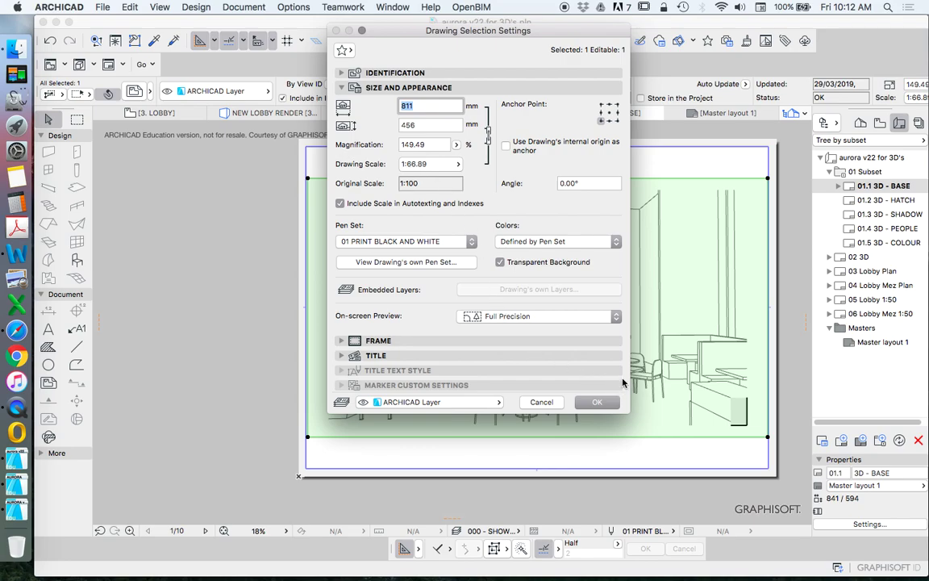
Step: Confirm the drawing settings and copy the lobby drawing from the BASE layout
{"action": "left_click", "coordinate": [596, 402]}
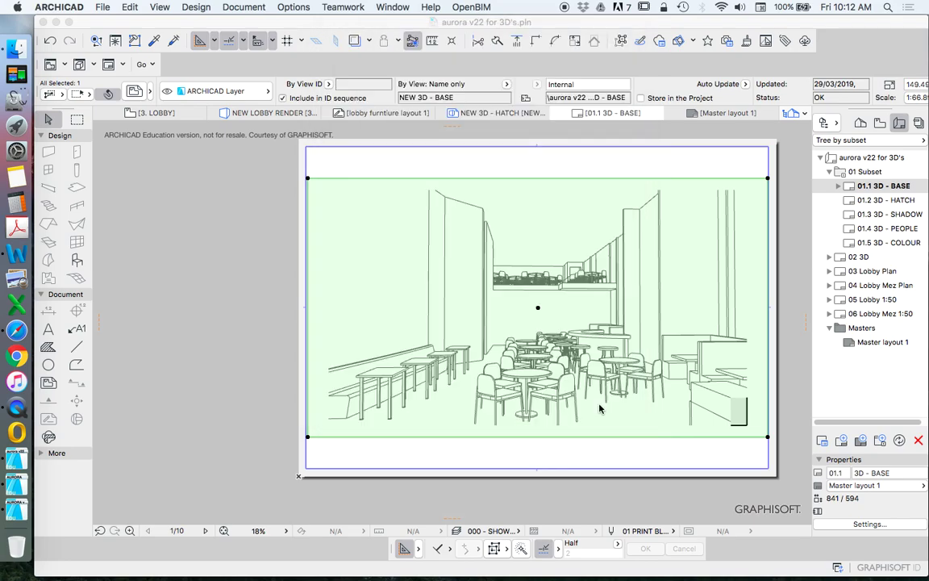
{"action": "key", "text": "Escape"}
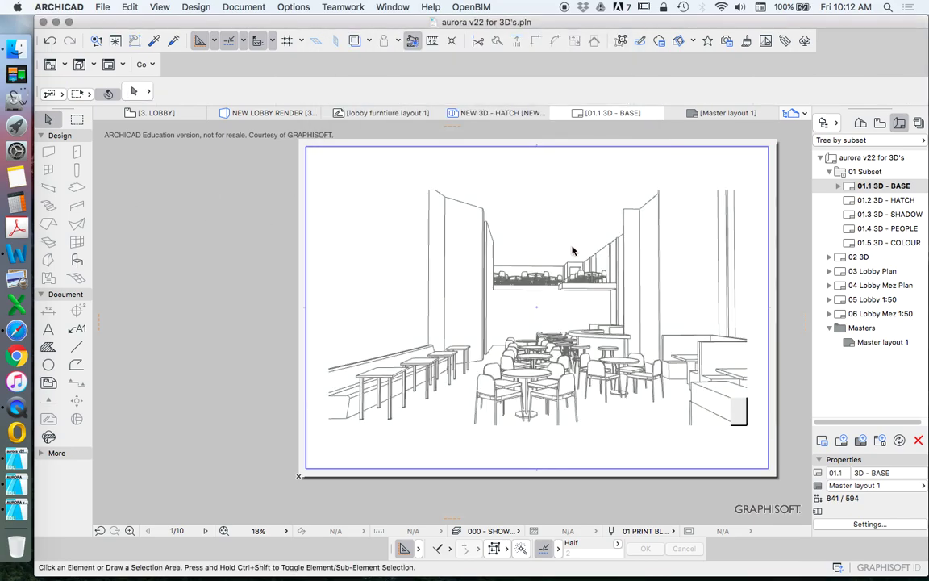
{"action": "left_click", "coordinate": [680, 196]}
{"action": "scroll", "coordinate": [481, 256], "scroll_direction": "down", "scroll_amount": 1}
{"action": "scroll", "coordinate": [482, 256], "scroll_direction": "down", "scroll_amount": 1}
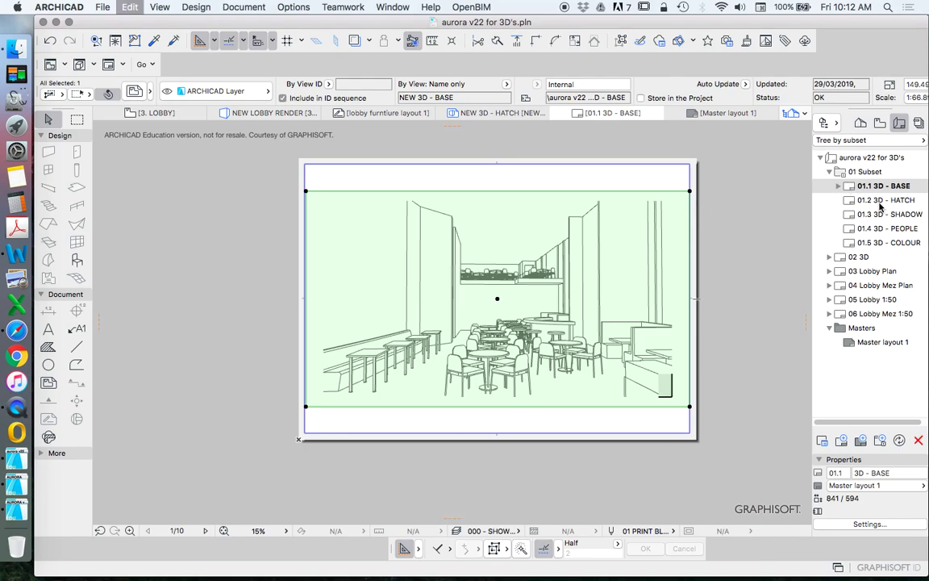
{"action": "key", "text": "Down"}
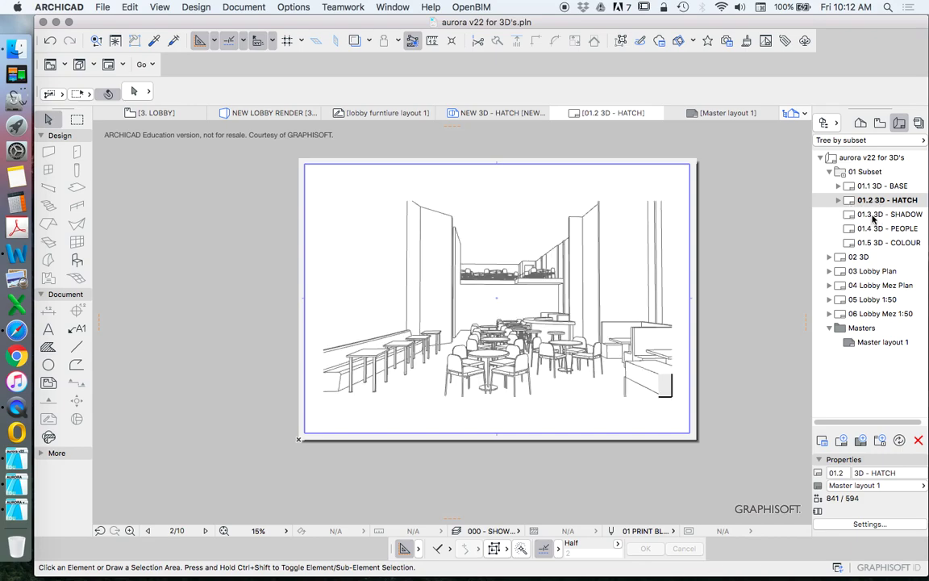
Step: Paste the lobby drawing in its original position on layouts 01.2 to 01.5
{"action": "left_click", "coordinate": [873, 215]}
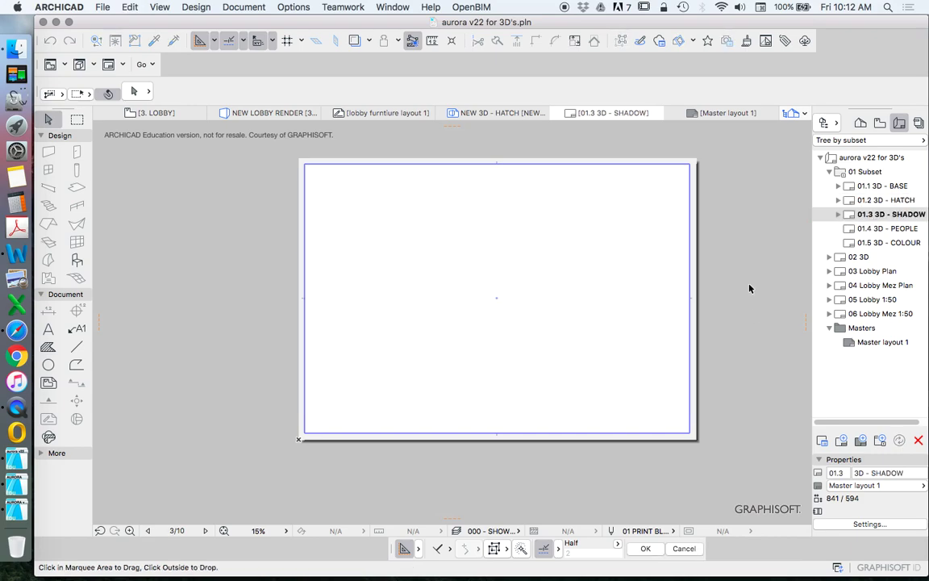
{"action": "left_click", "coordinate": [883, 229]}
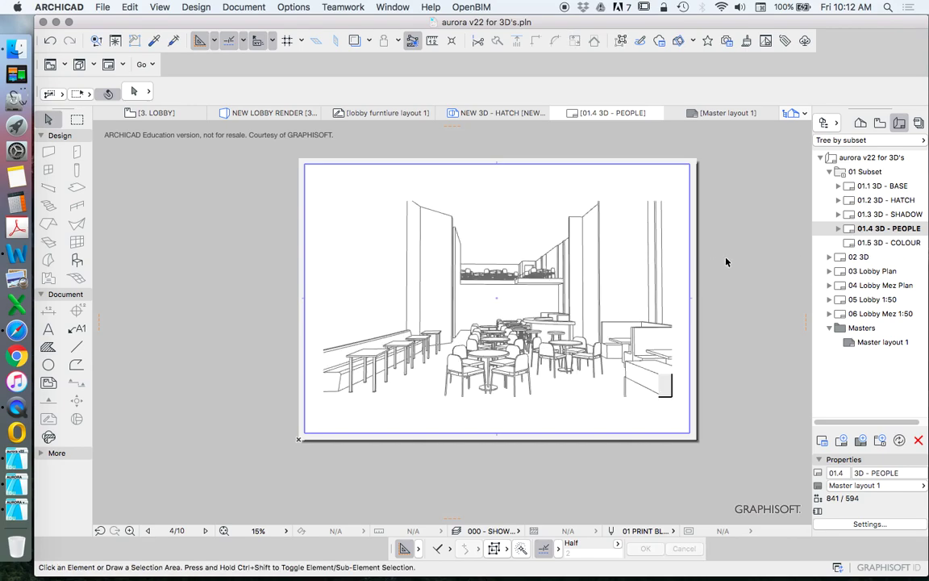
{"action": "key", "text": "Page_Down"}
{"action": "key", "text": "super+v"}
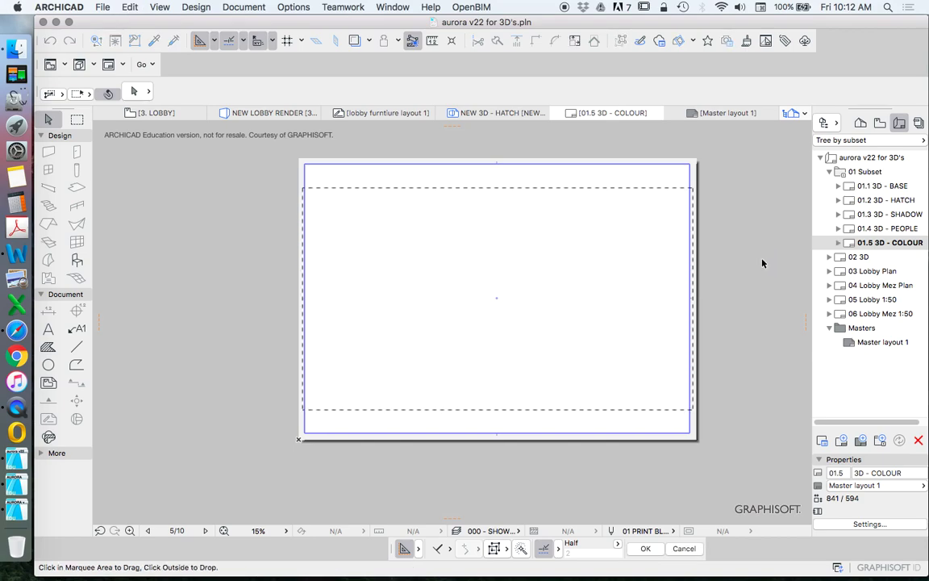
{"action": "left_click", "coordinate": [754, 260]}
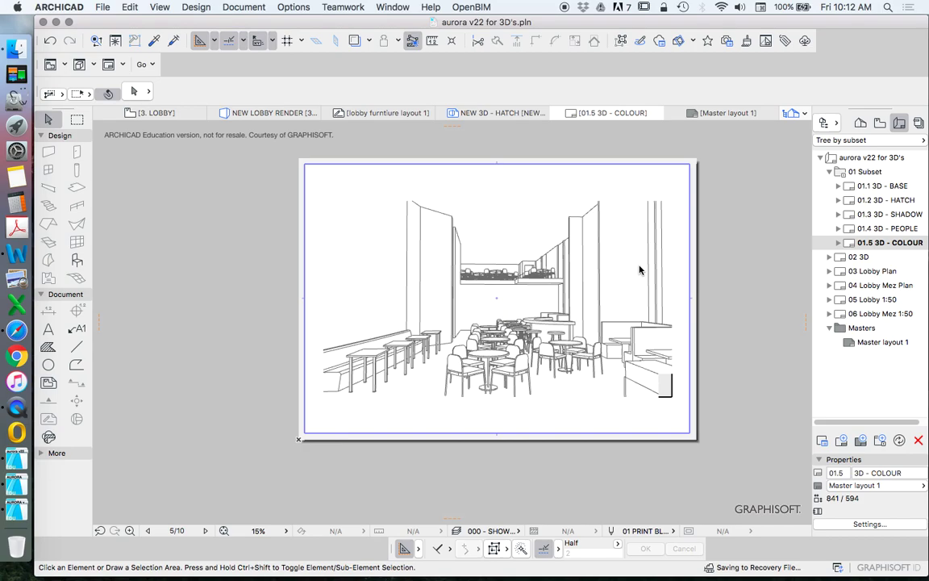
{"action": "key", "text": "Page_Up"}
{"action": "key", "text": "Page_Up"}
{"action": "key", "text": "Page_Up"}
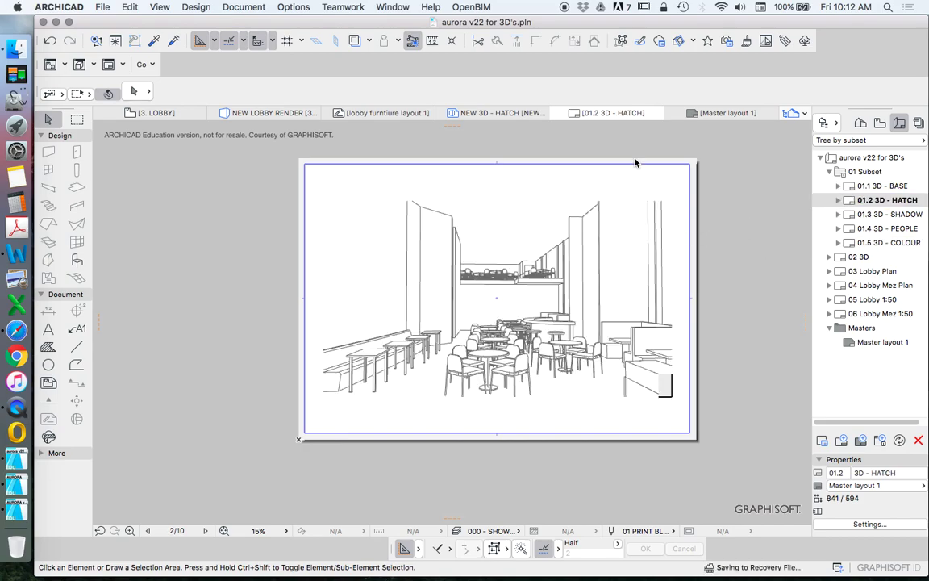
Step: Link the HATCH layout's drawing to the NEW 3D - HATCH view
{"action": "mouse_move", "coordinate": [635, 163]}
{"action": "left_mouse_down"}
{"action": "mouse_move", "coordinate": [614, 137]}
{"action": "mouse_move", "coordinate": [616, 229]}
{"action": "left_mouse_up"}
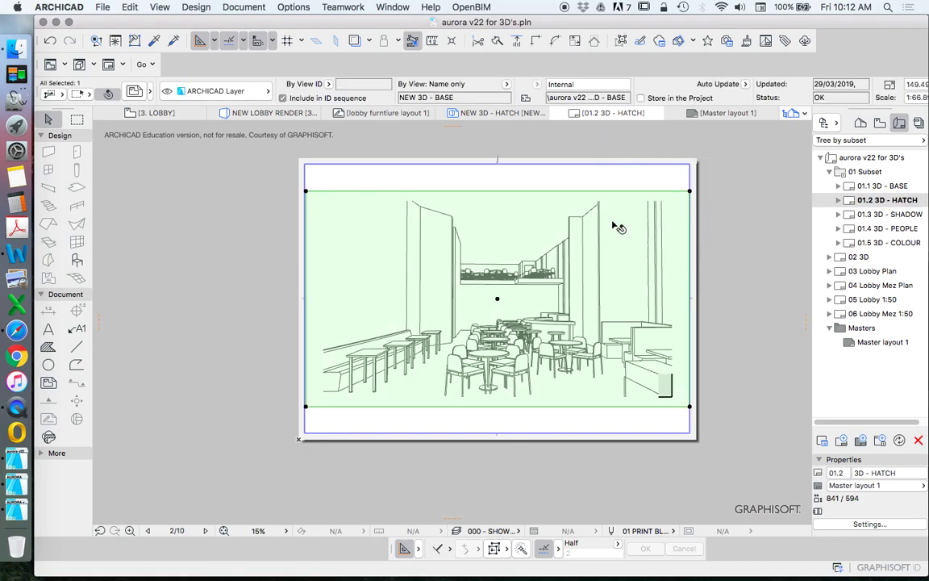
{"action": "right_click", "coordinate": [800, 207]}
{"action": "left_click", "coordinate": [759, 314]}
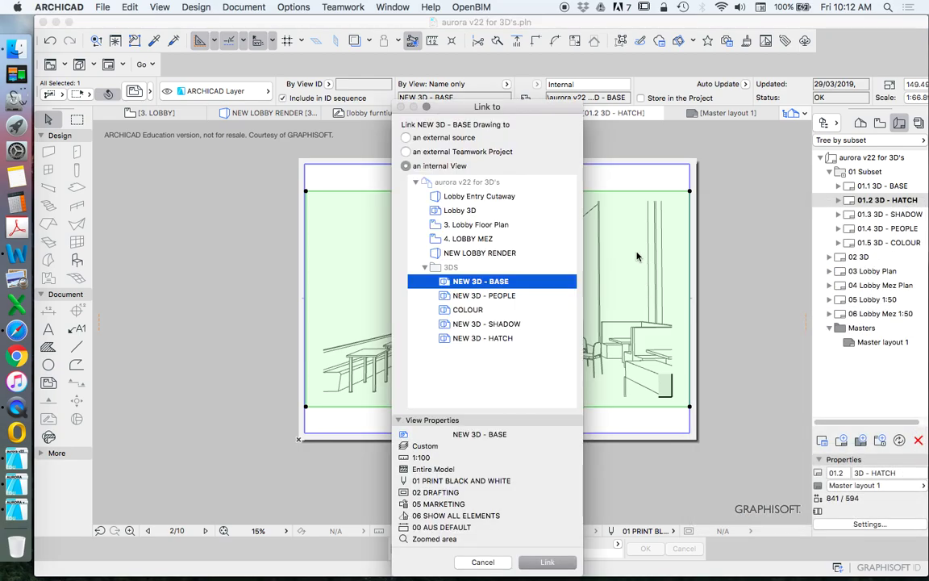
{"action": "left_click", "coordinate": [483, 338]}
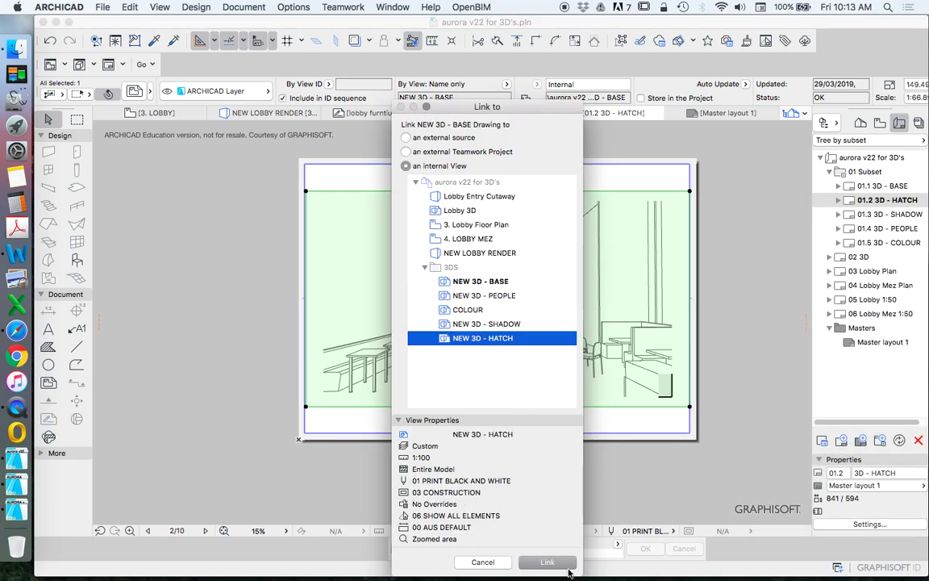
{"action": "left_click", "coordinate": [547, 562]}
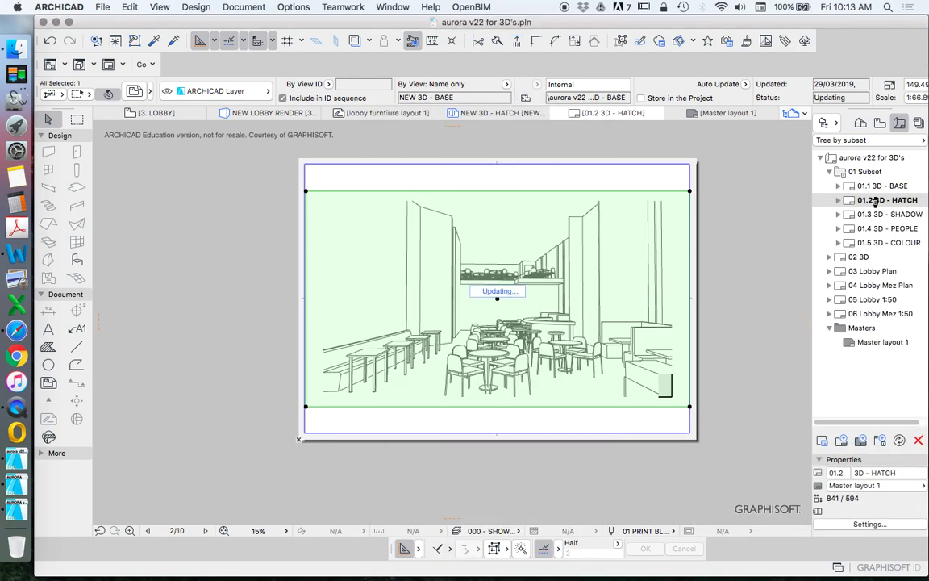
Step: Link the 01.3 3D - SHADOW layout's drawing to the NEW 3D - SHADOW view
{"action": "left_click", "coordinate": [891, 214]}
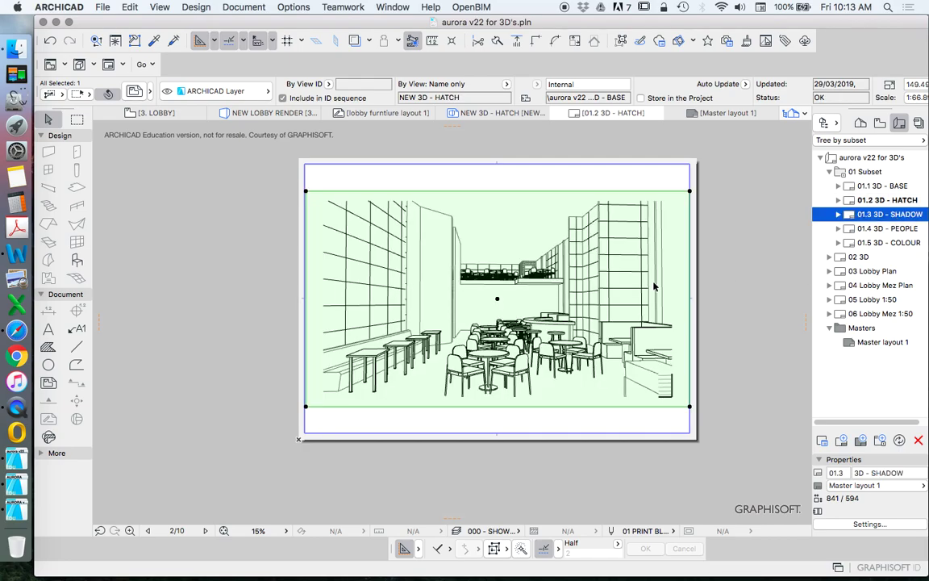
{"action": "right_click", "coordinate": [728, 211]}
{"action": "left_click", "coordinate": [759, 316]}
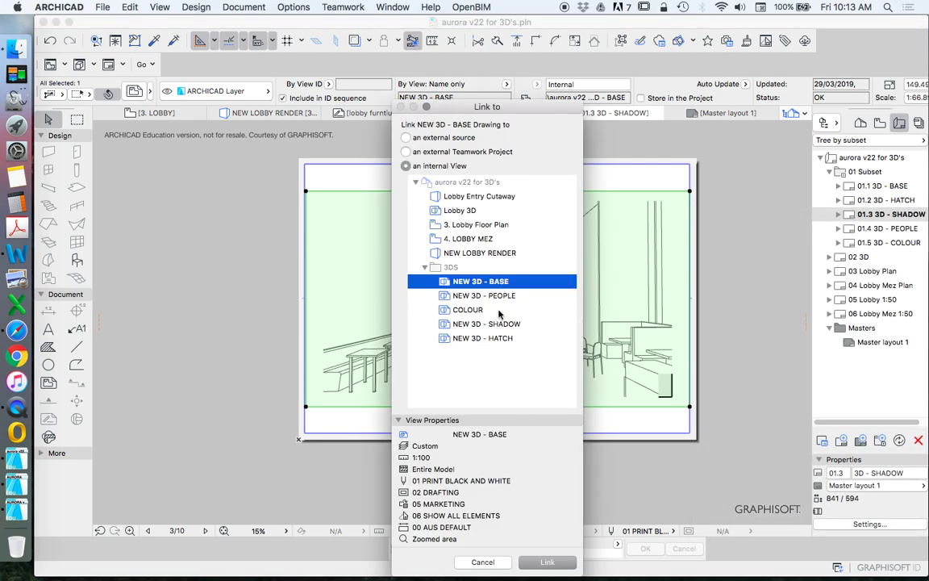
{"action": "left_click", "coordinate": [502, 324]}
{"action": "left_click", "coordinate": [547, 562]}
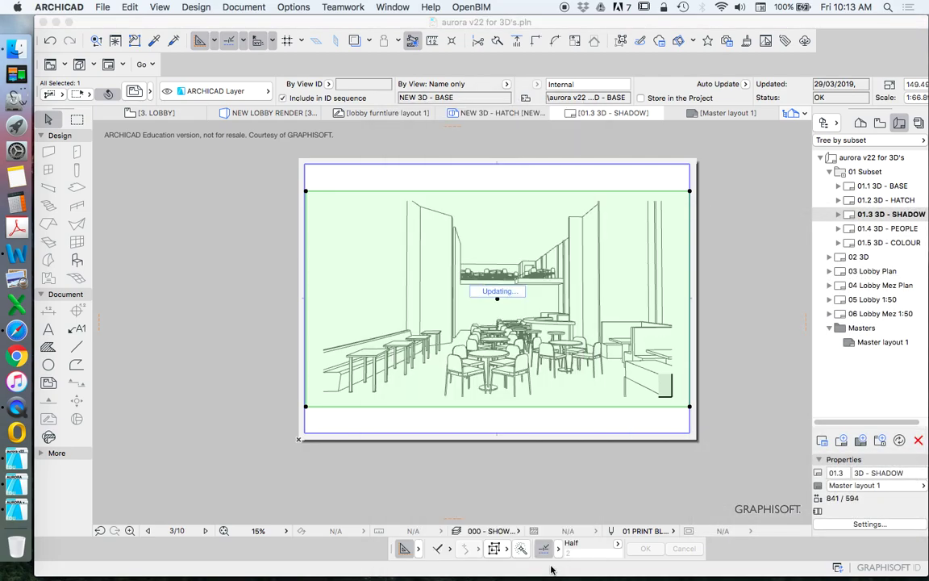
Step: Link the 01.4 3D - PEOPLE layout's drawing to the NEW 3D - PEOPLE view
{"action": "left_click", "coordinate": [879, 229]}
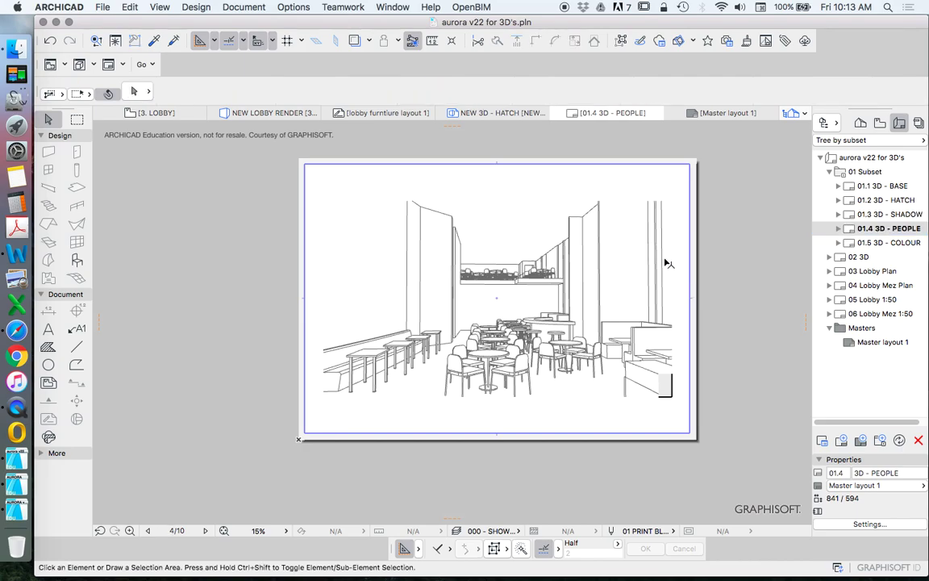
{"action": "right_click", "coordinate": [692, 194]}
{"action": "left_click", "coordinate": [773, 332]}
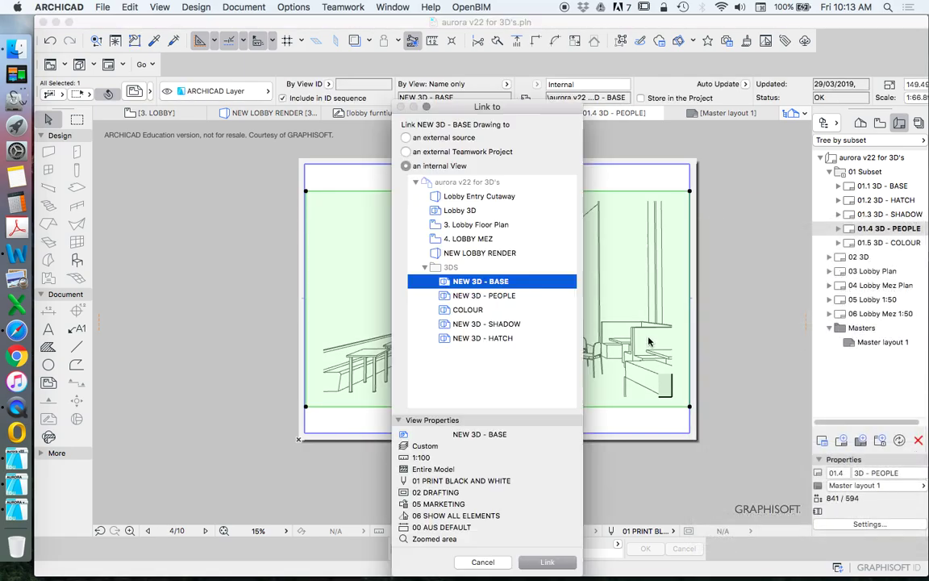
{"action": "left_click", "coordinate": [456, 295]}
{"action": "left_click", "coordinate": [547, 561]}
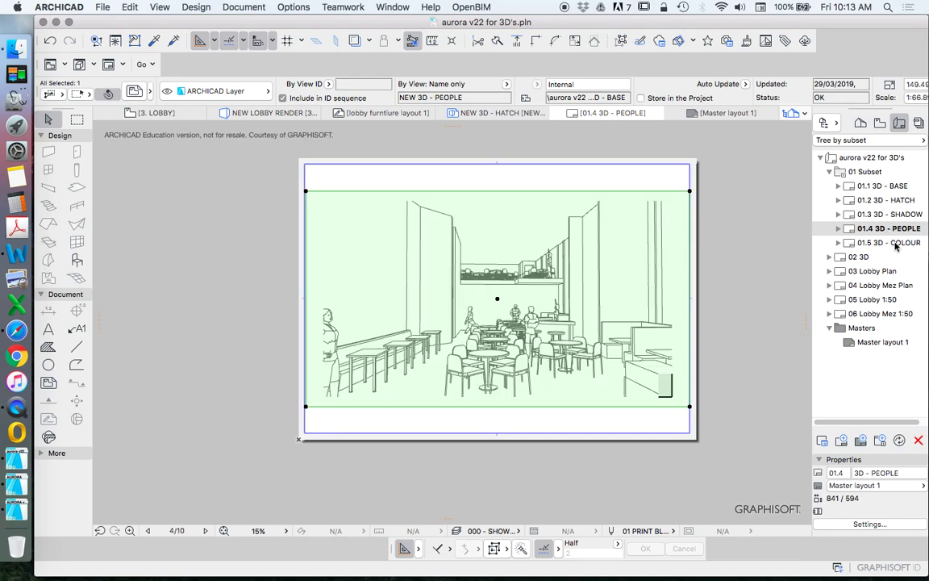
Step: Link the 01.5 3D - COLOUR layout's drawing to the COLOUR view
{"action": "double_click", "coordinate": [895, 243]}
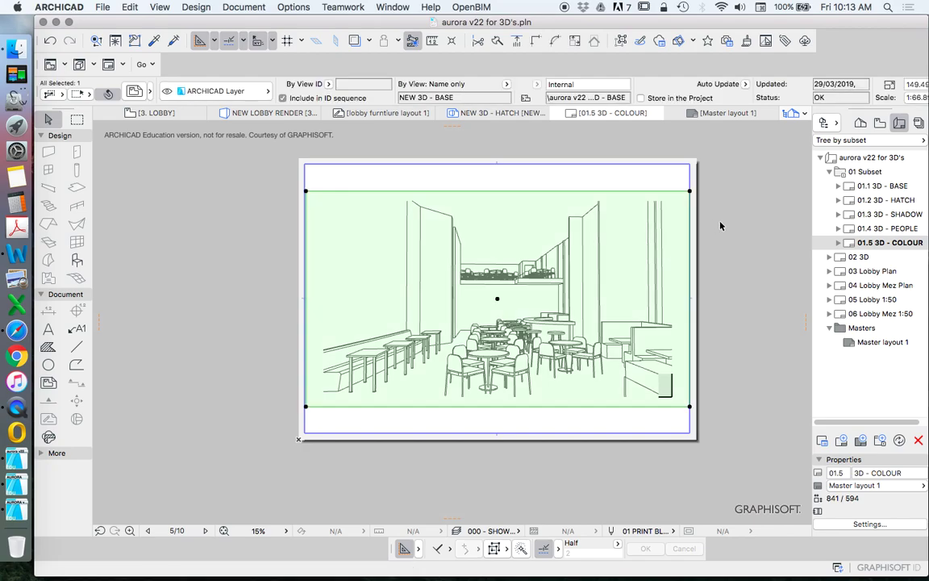
{"action": "right_click", "coordinate": [692, 201]}
{"action": "left_click", "coordinate": [730, 332]}
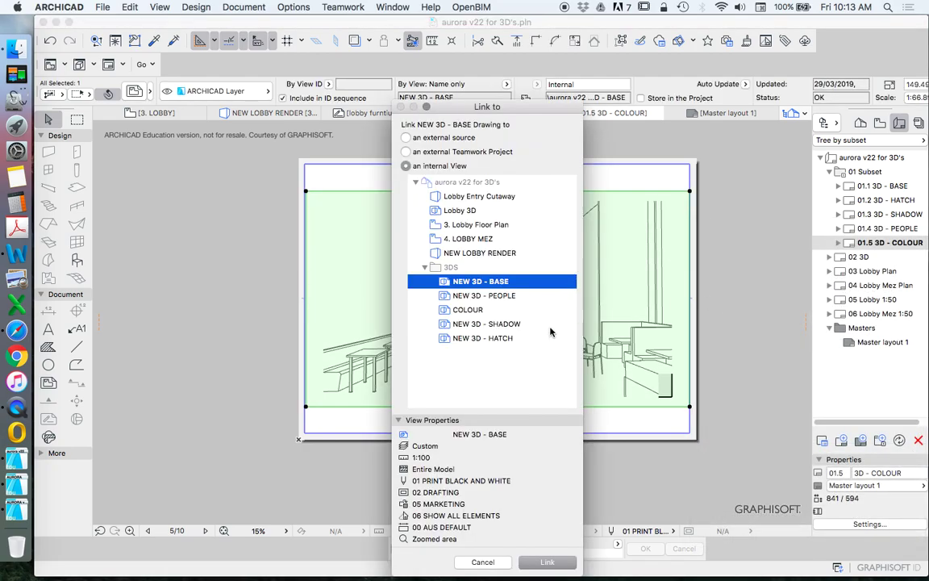
{"action": "left_click", "coordinate": [468, 309]}
{"action": "left_click", "coordinate": [548, 562]}
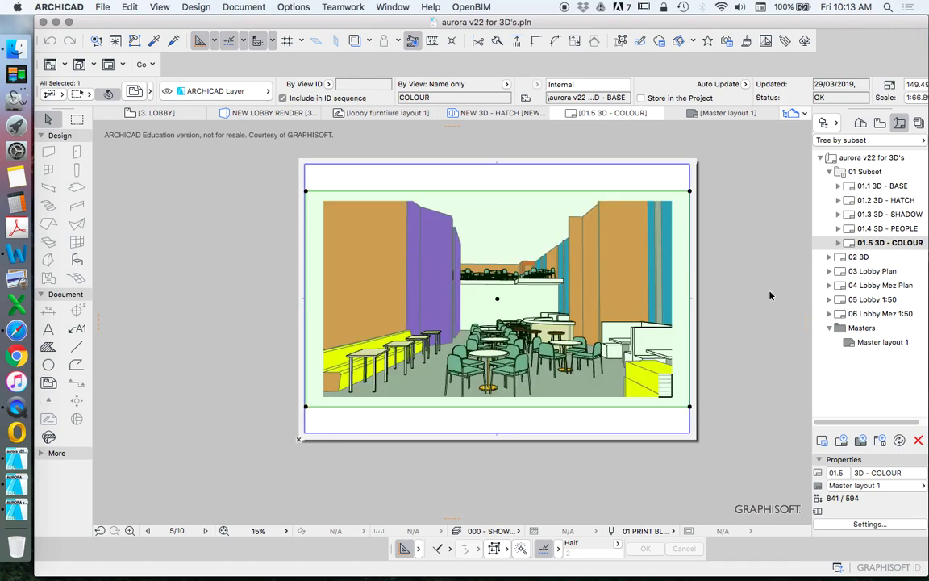
Step: Deselect the drawing and open the Organizer from the Navigator commands
{"action": "left_click", "coordinate": [771, 296]}
{"action": "left_click", "coordinate": [792, 113]}
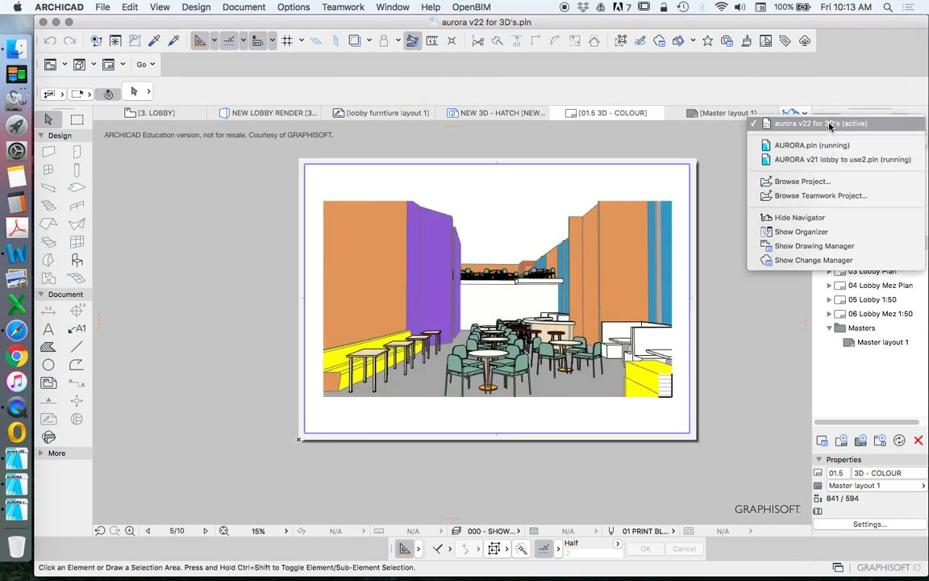
{"action": "left_click", "coordinate": [829, 125]}
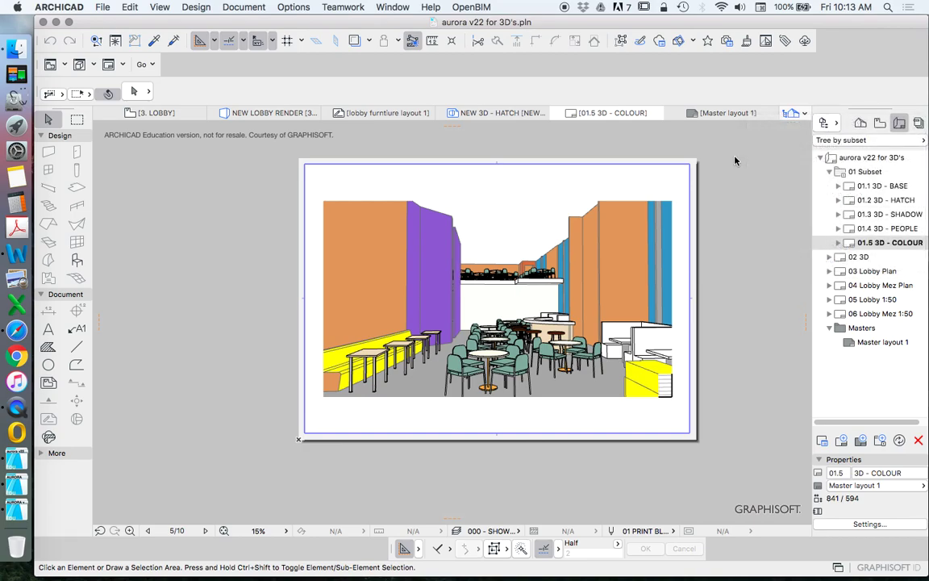
{"action": "left_click", "coordinate": [824, 124]}
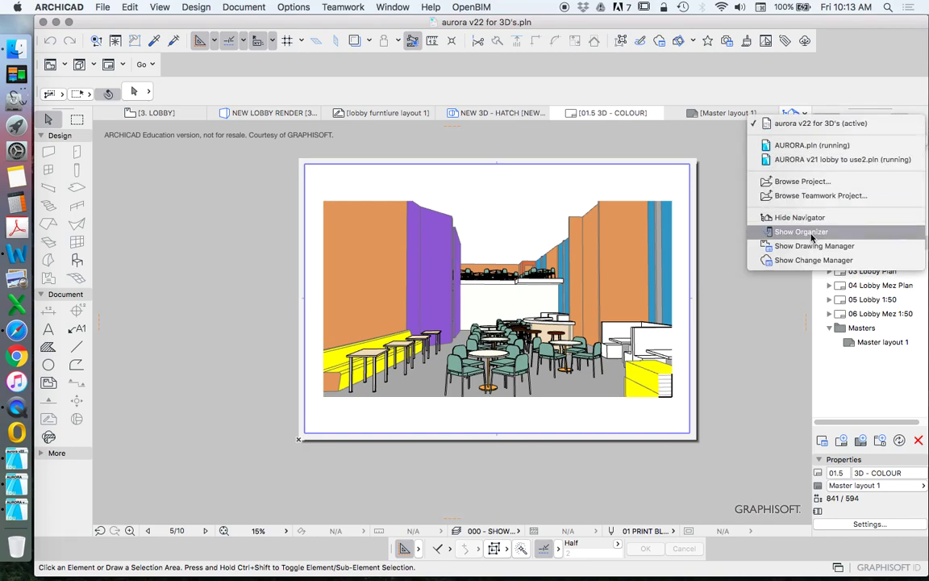
{"action": "left_click", "coordinate": [731, 216]}
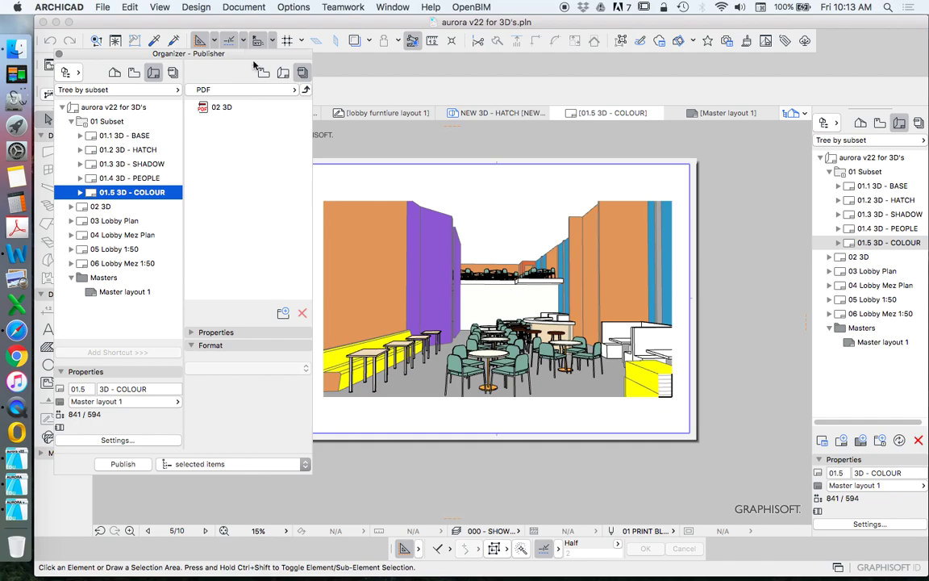
{"action": "left_click_drag", "start_coordinate": [227, 57], "coordinate": [411, 82]}
Step: Add layouts 01.1 to 01.5 to the PDF publisher set
{"action": "left_click", "coordinate": [394, 109]}
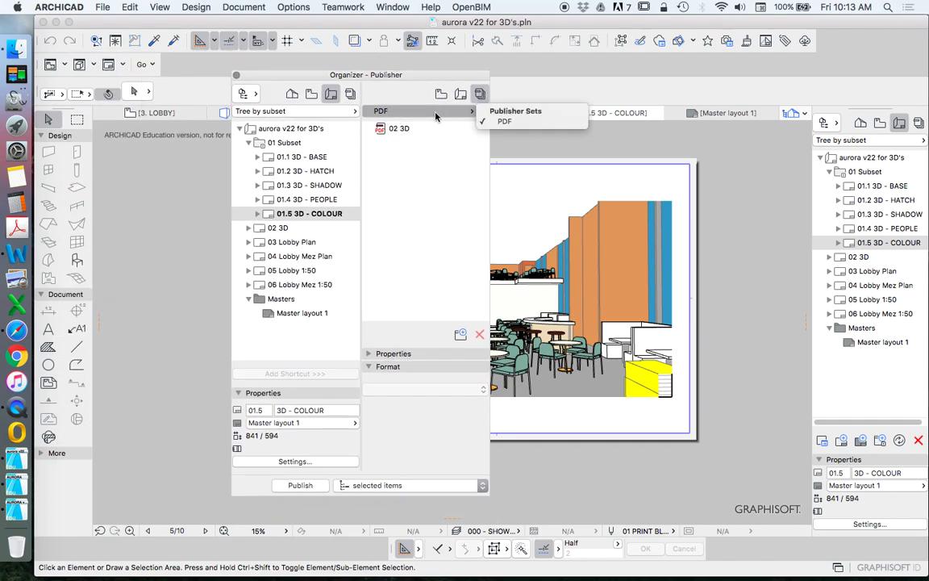
{"action": "left_click", "coordinate": [407, 200]}
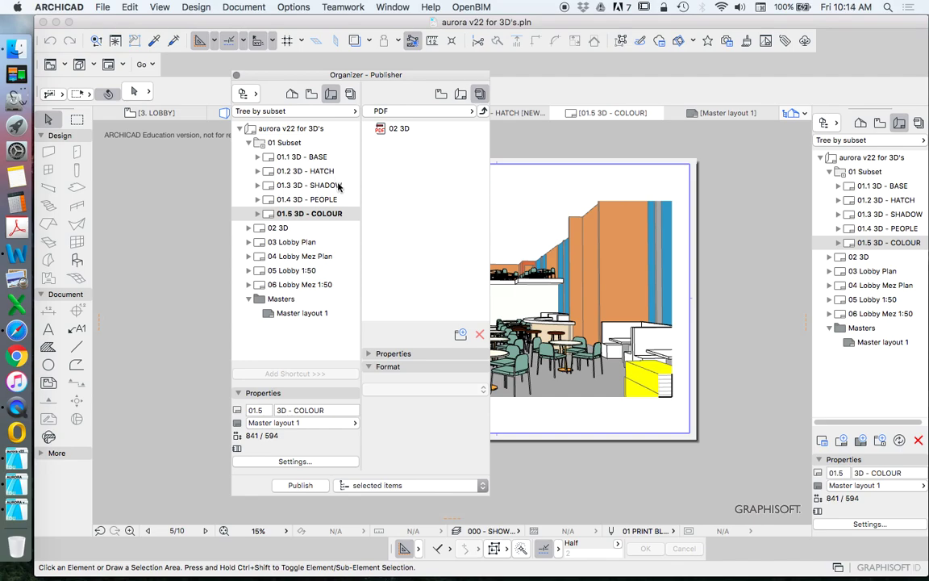
{"action": "left_click", "coordinate": [258, 145], "text": "shift"}
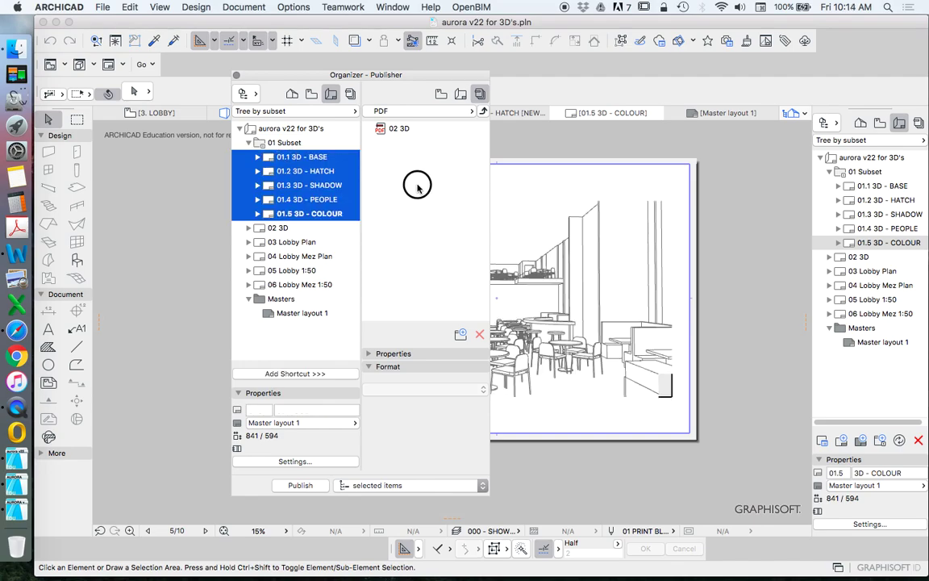
{"action": "left_click", "coordinate": [327, 211], "text": "shift"}
{"action": "left_click_drag", "start_coordinate": [326, 211], "coordinate": [379, 202]}
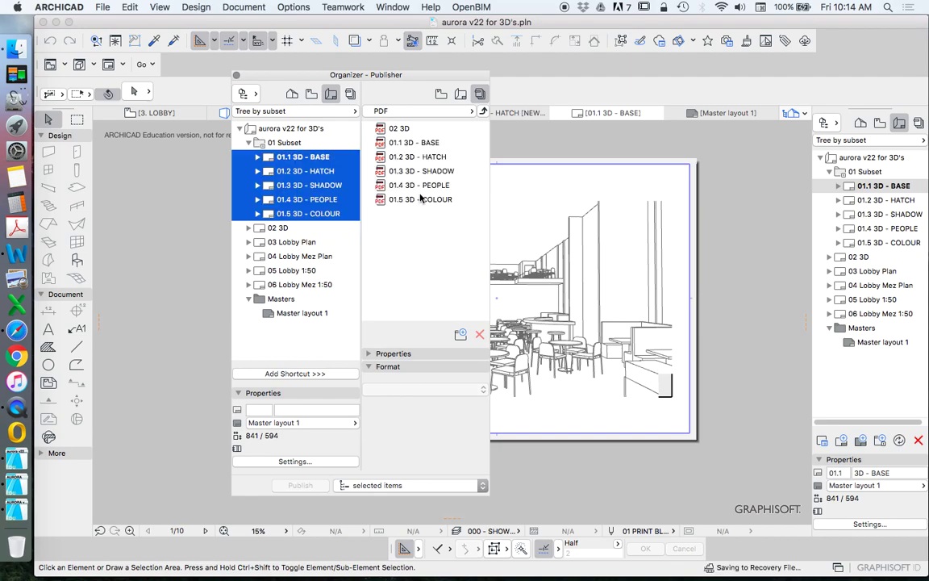
Step: Set the PDF publisher set to a flat file structure saved to the Desktop
{"action": "left_click", "coordinate": [483, 110]}
{"action": "left_click", "coordinate": [425, 420]}
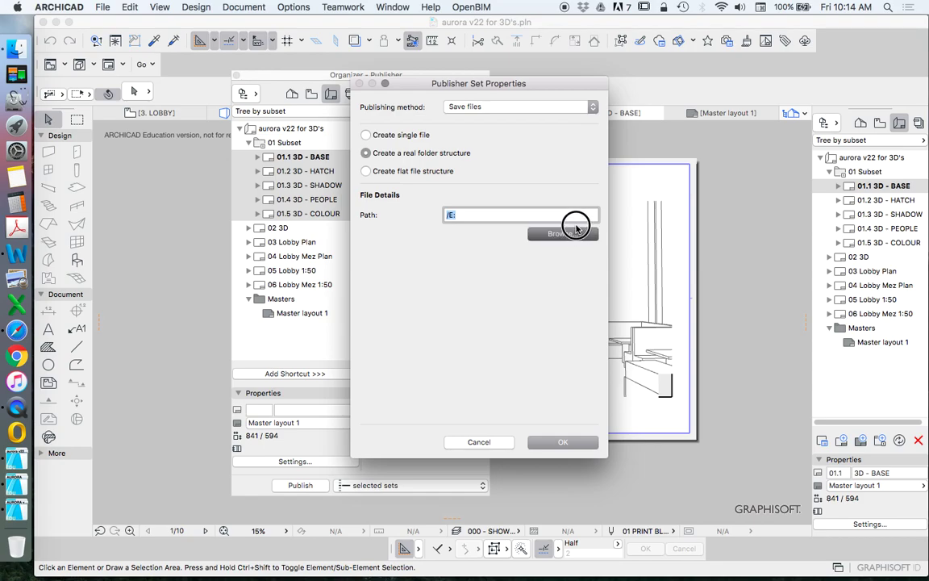
{"action": "left_click", "coordinate": [405, 137]}
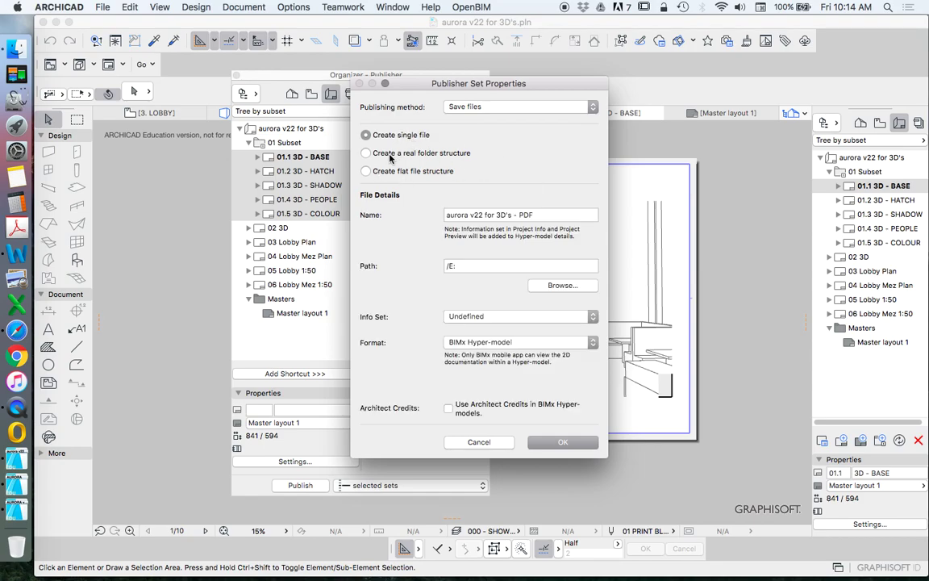
{"action": "left_click", "coordinate": [395, 154]}
{"action": "left_click", "coordinate": [393, 173]}
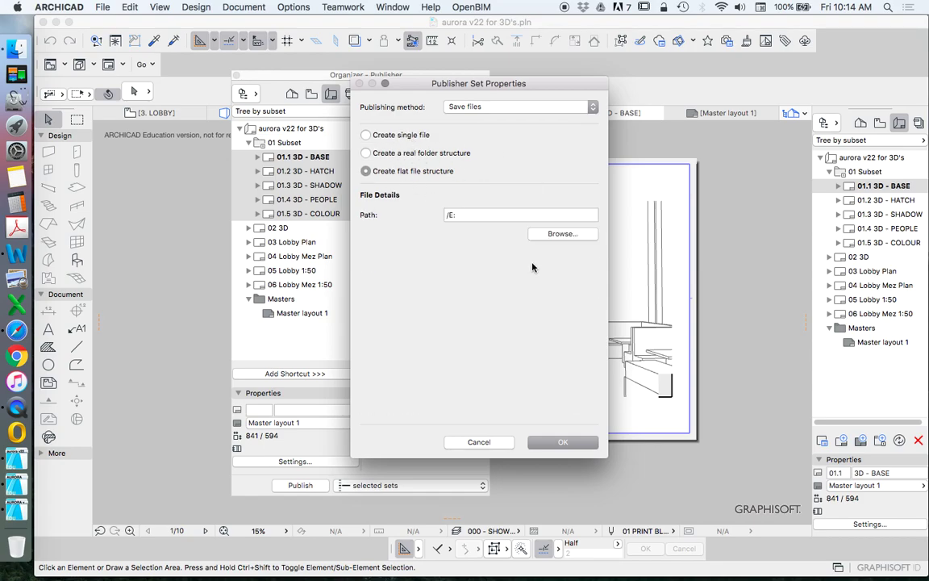
{"action": "left_click", "coordinate": [585, 235]}
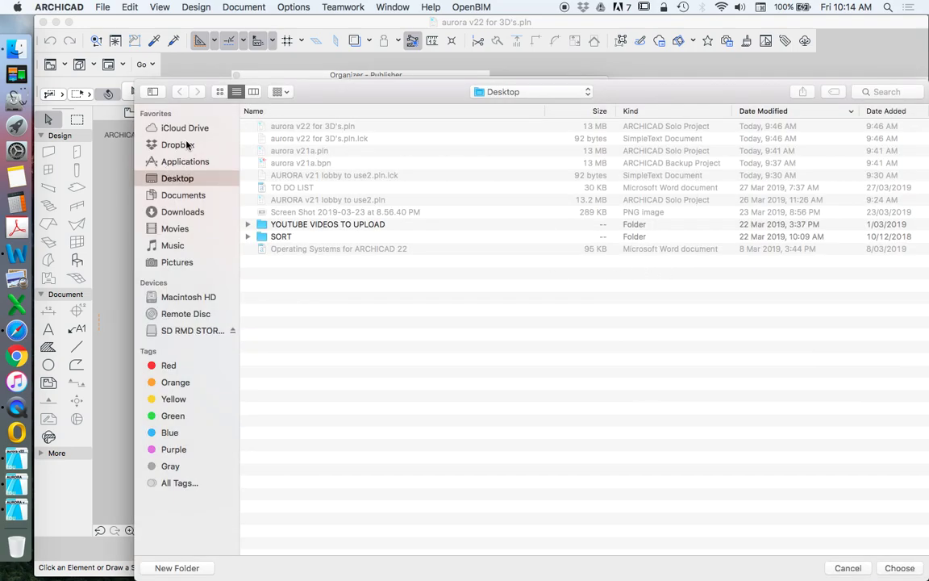
{"action": "left_click", "coordinate": [918, 568]}
{"action": "left_click", "coordinate": [574, 441]}
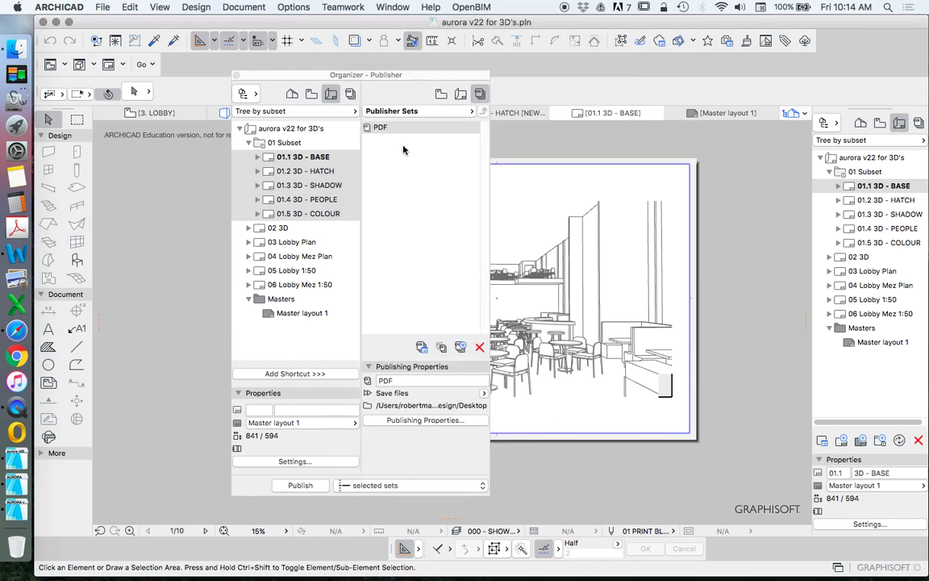
Step: Select all five layout items in the PDF set and publish them
{"action": "double_click", "coordinate": [387, 129]}
{"action": "left_click", "coordinate": [410, 144]}
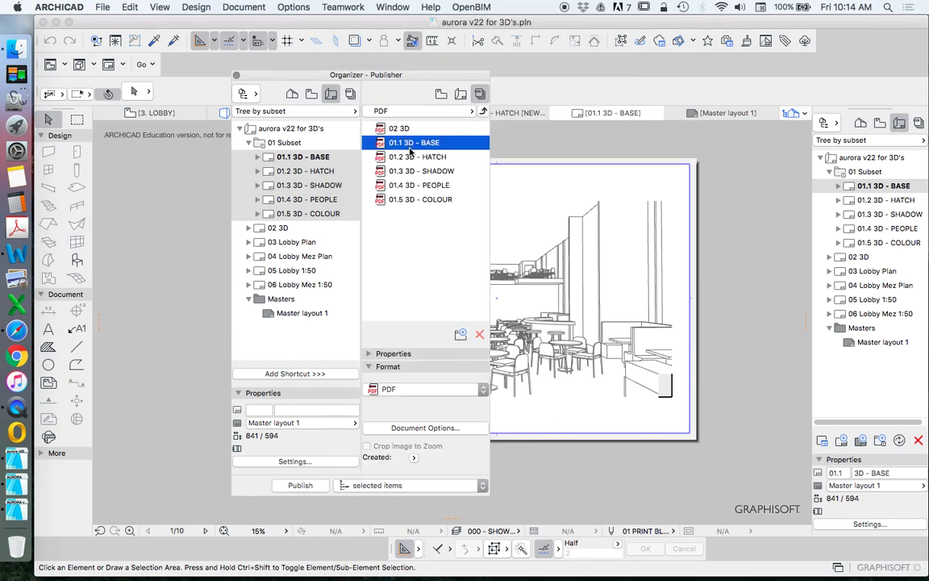
{"action": "left_click", "coordinate": [416, 200], "text": "shift"}
{"action": "left_click", "coordinate": [300, 485]}
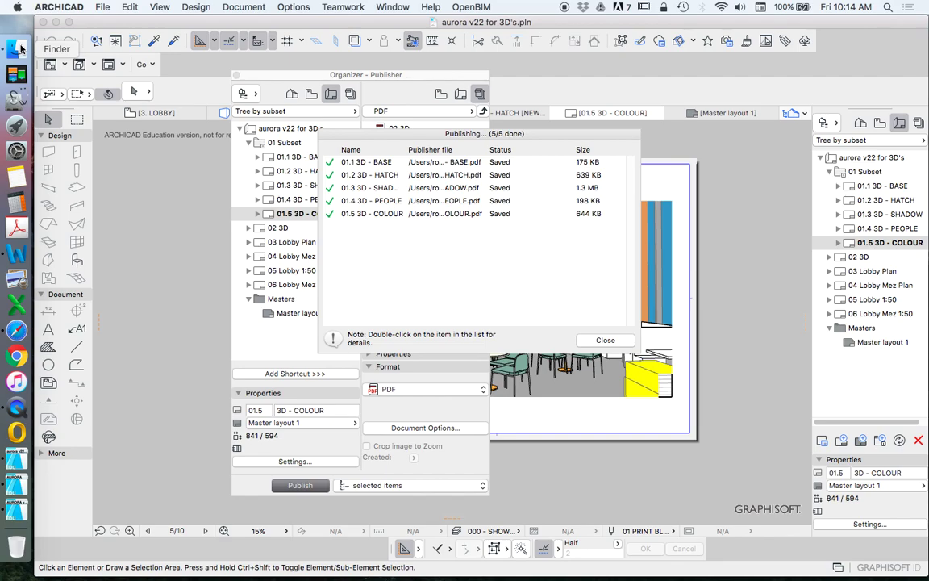
Step: Open the Desktop in Finder and scroll through the five published 3D PDFs
{"action": "left_click", "coordinate": [20, 48]}
{"action": "left_click", "coordinate": [163, 141]}
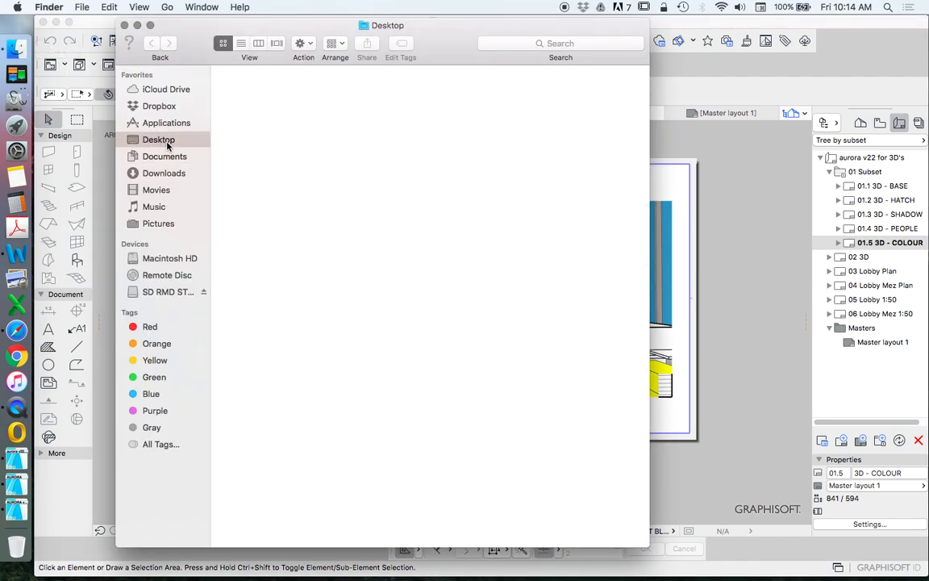
{"action": "scroll", "coordinate": [461, 316], "scroll_direction": "down", "scroll_amount": 4}
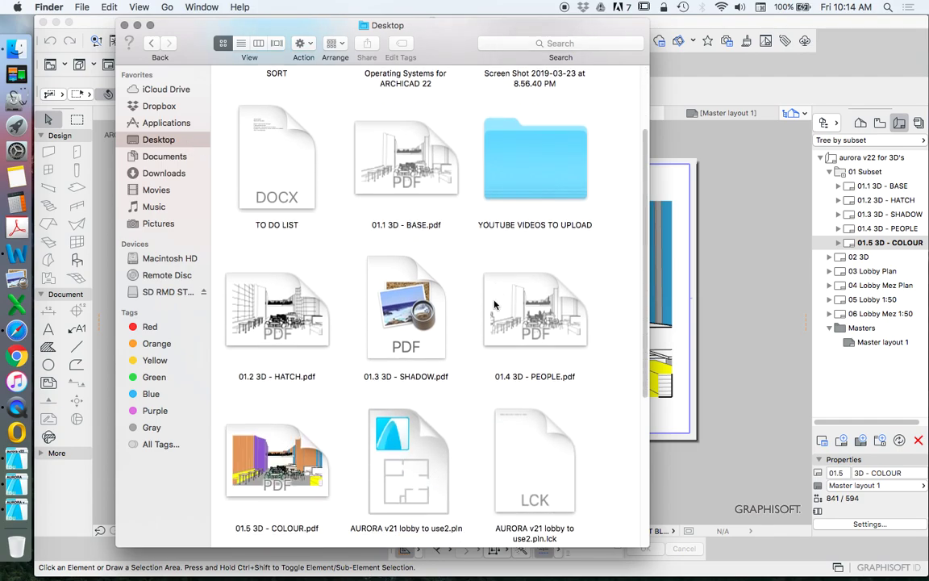
{"action": "scroll", "coordinate": [427, 203], "scroll_direction": "down", "scroll_amount": 3}
{"action": "scroll", "coordinate": [514, 275], "scroll_direction": "up", "scroll_amount": 2}
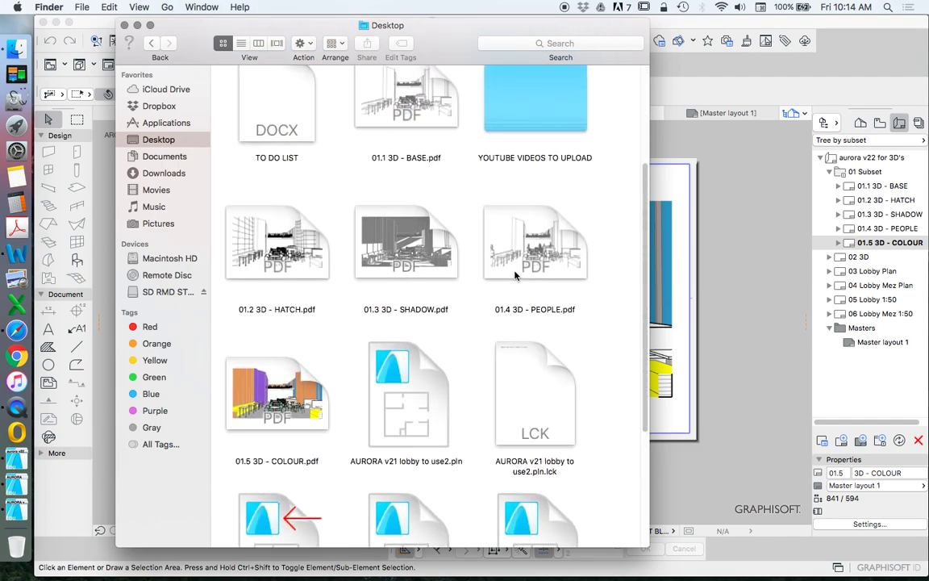
{"action": "scroll", "coordinate": [515, 276], "scroll_direction": "up", "scroll_amount": 3}
{"action": "scroll", "coordinate": [532, 225], "scroll_direction": "down", "scroll_amount": 5}
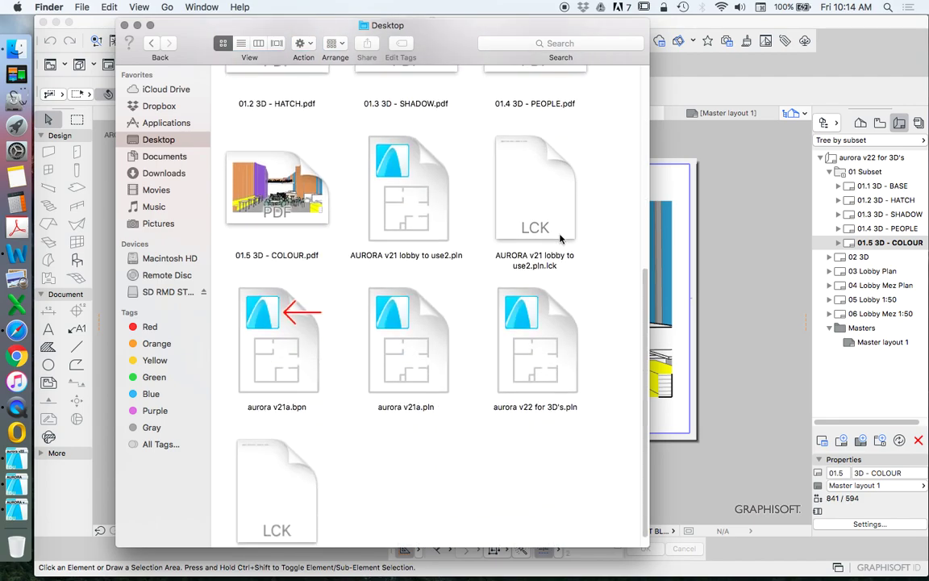
{"action": "scroll", "coordinate": [562, 237], "scroll_direction": "up", "scroll_amount": 6}
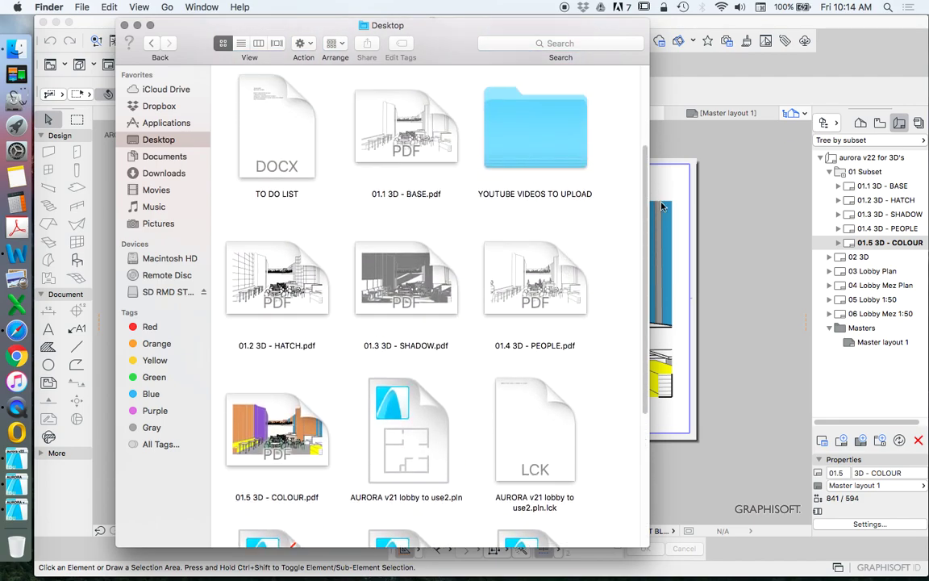